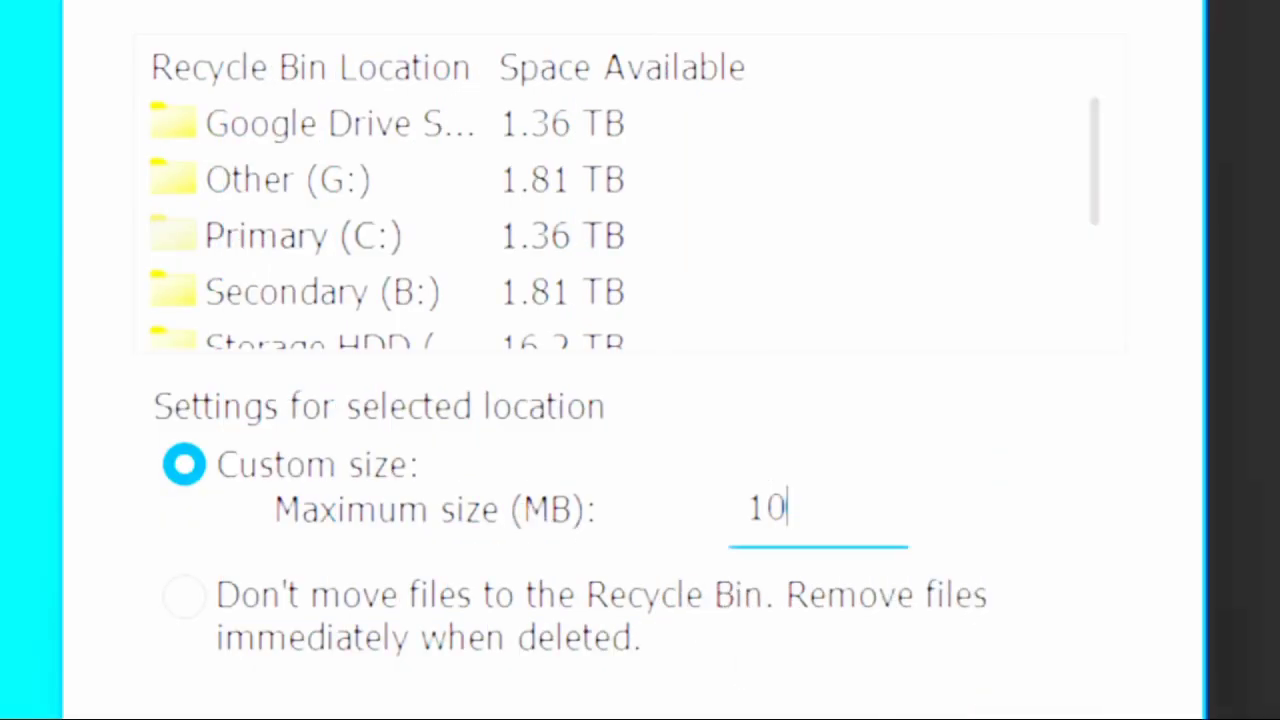
- Select the Primary (C:) Recycle Bin location, then try to delete Example.exe from the Recycle folder and decline its permanent deletion
left_click(303, 235)
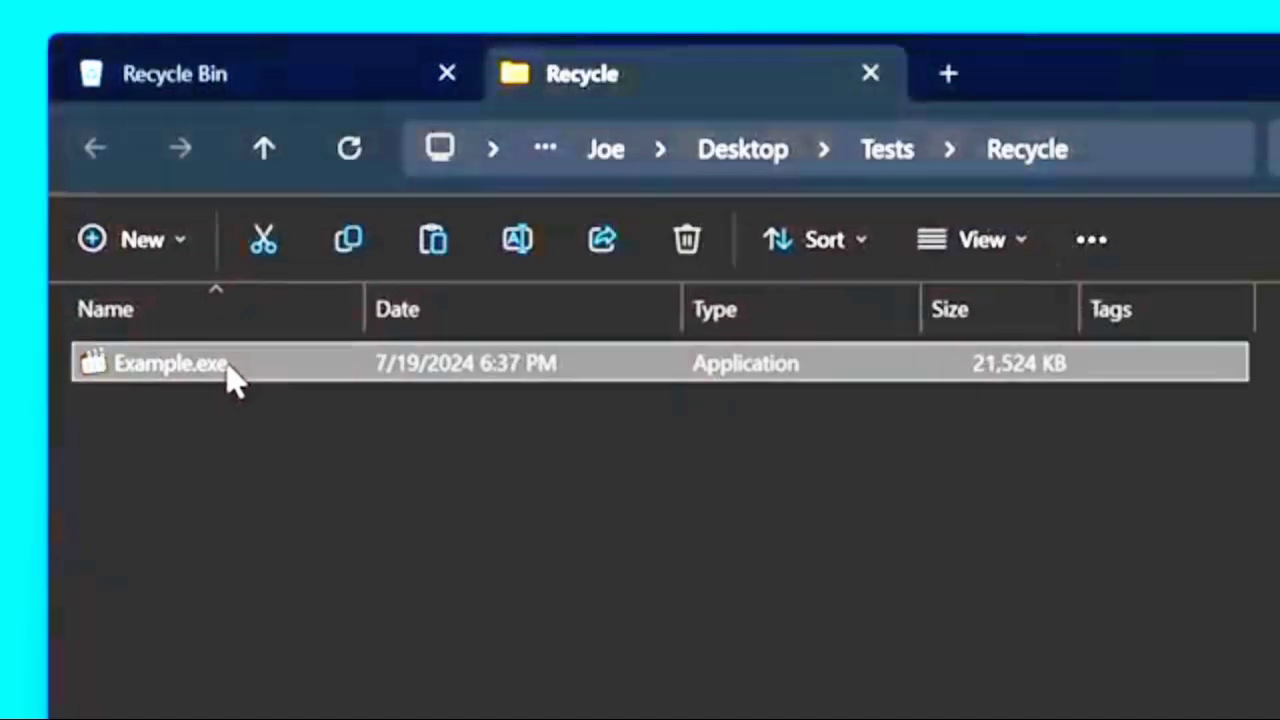
key("Delete")
key("Return")
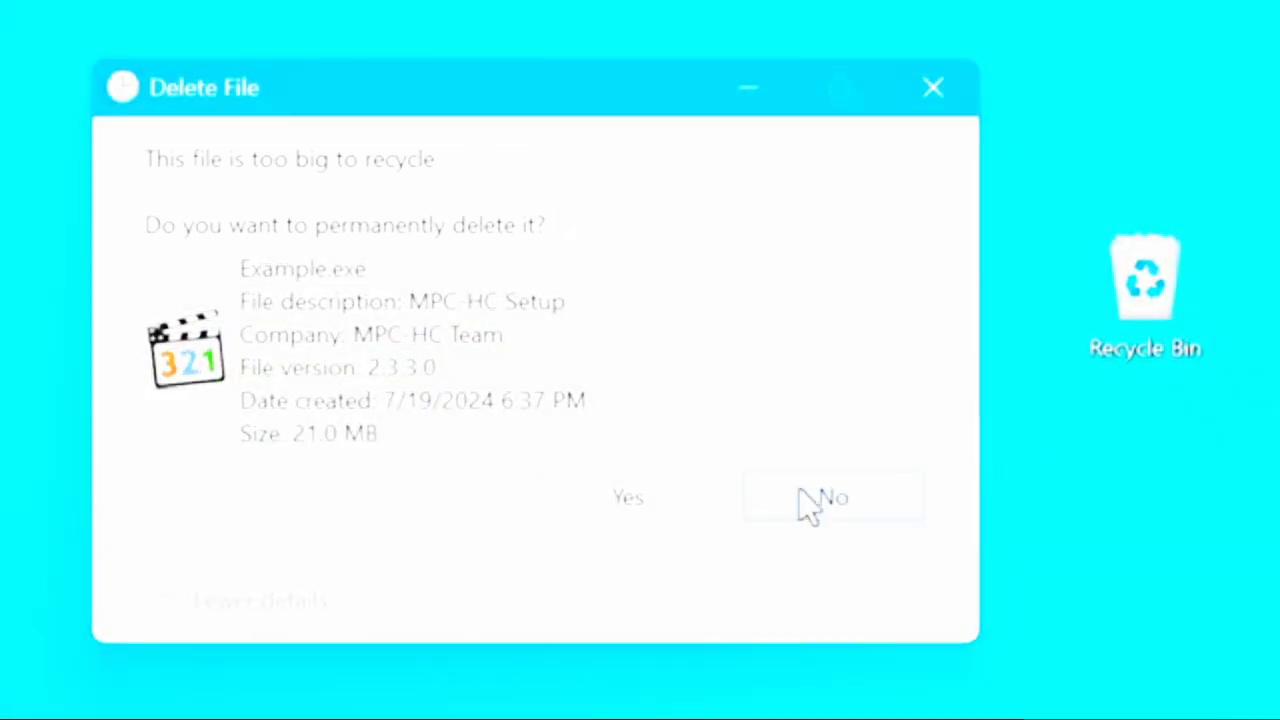
left_click(800, 490)
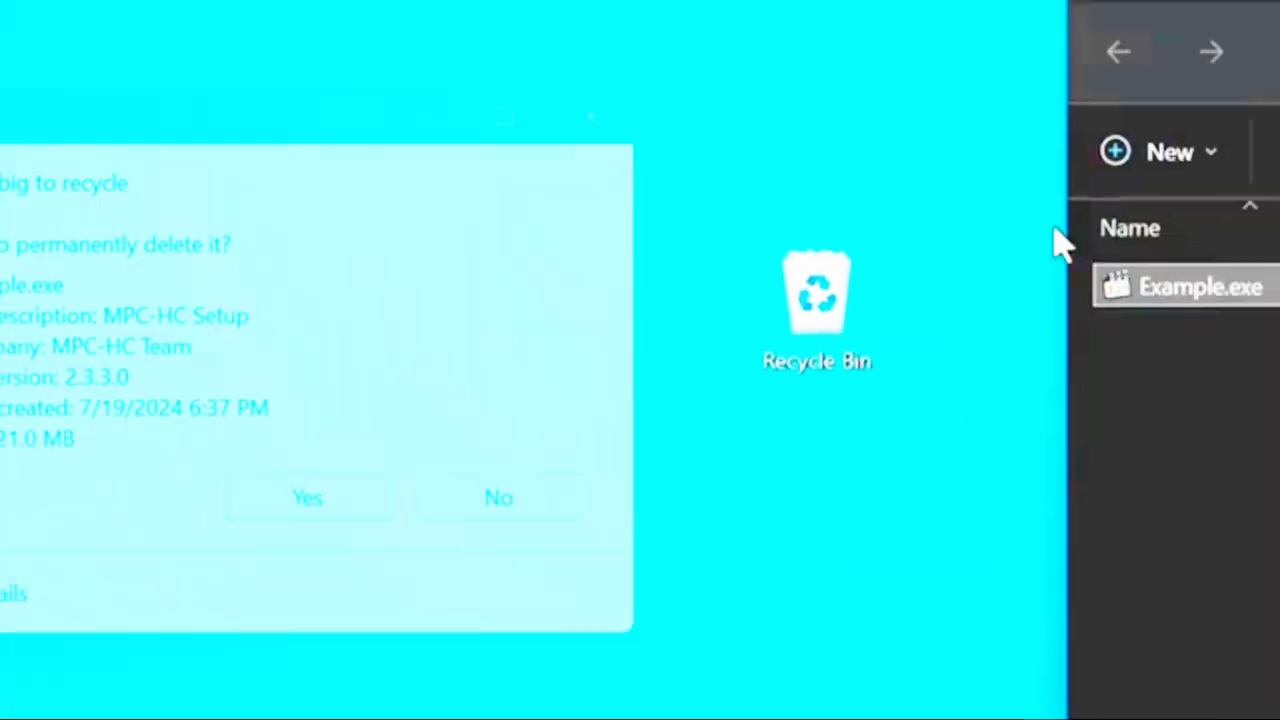
- Inspect the Recycle Bin's contents, going through Pic1.jpg to Pic4.jpg and the remaining deleted files
left_click(285, 48)
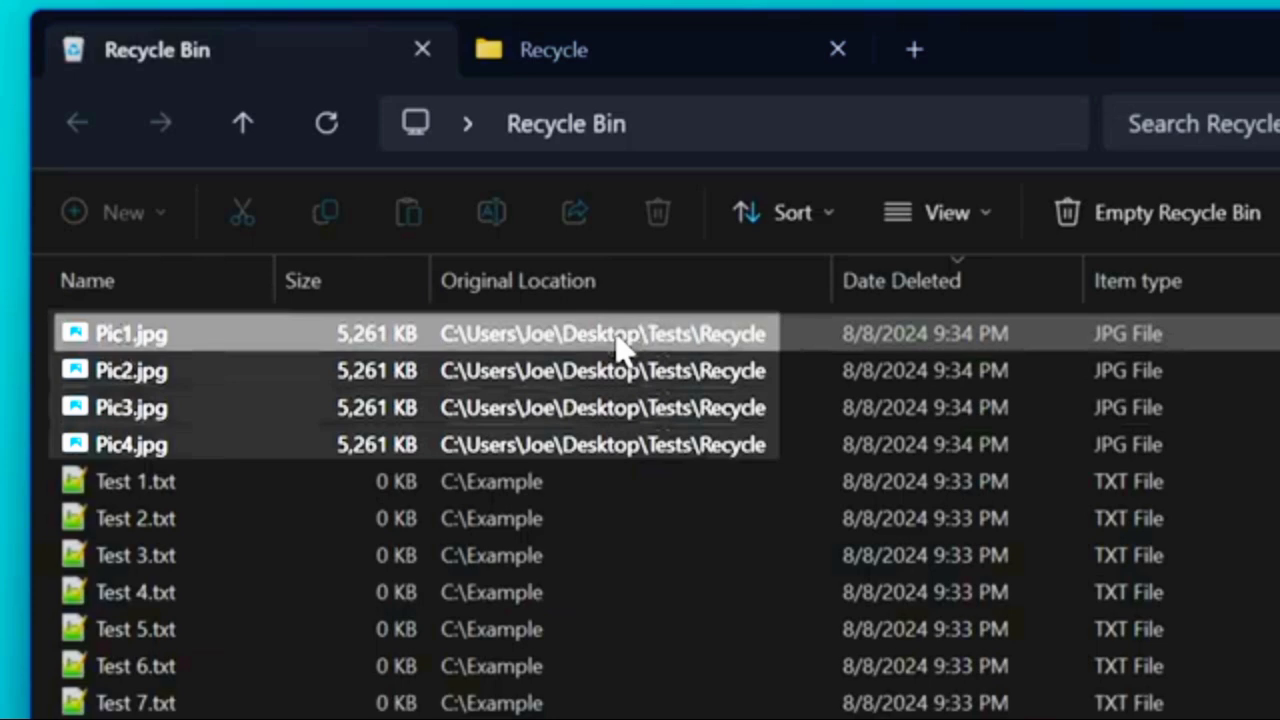
left_click(628, 372)
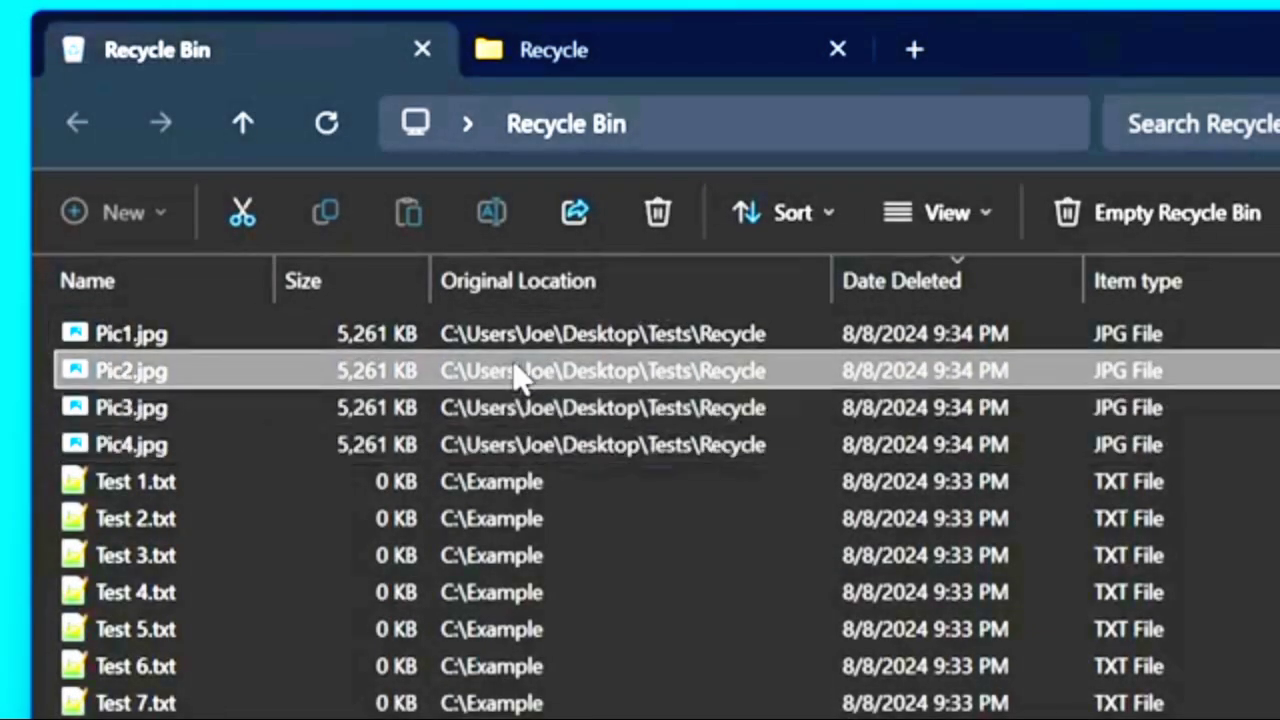
left_click(503, 340)
left_click(512, 372)
left_click(523, 408)
left_click(518, 442)
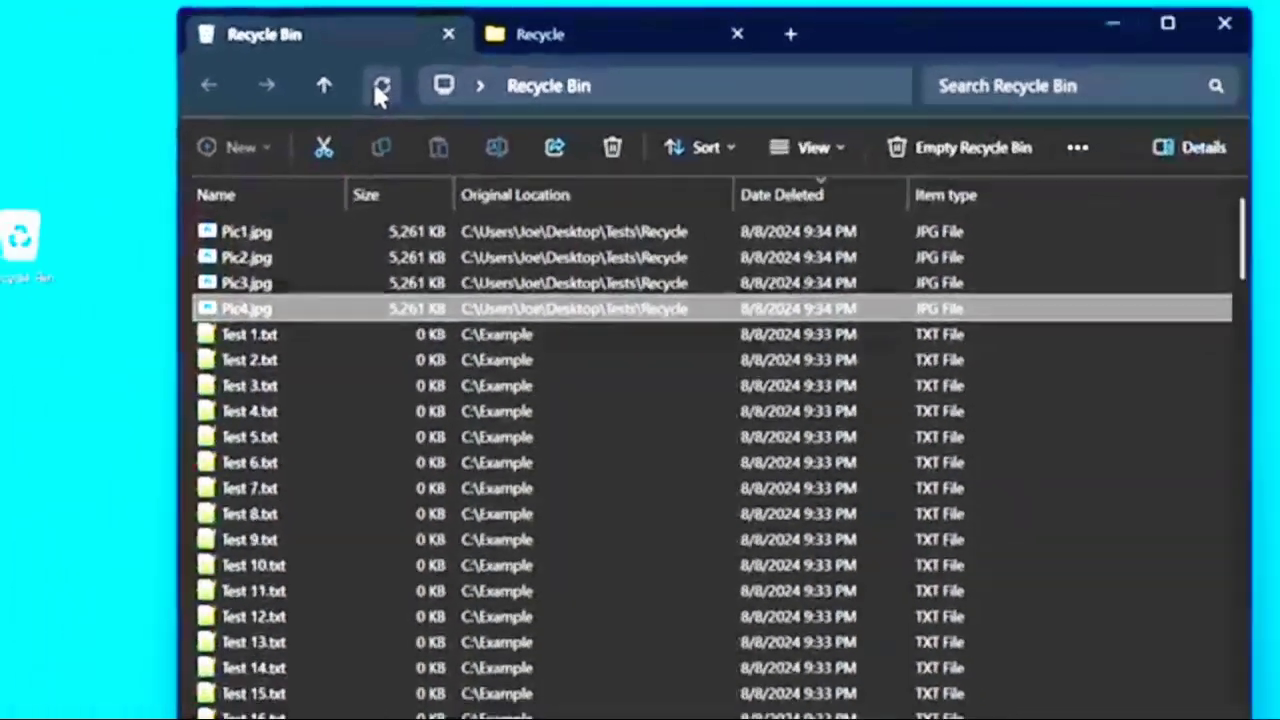
scroll(695, 470, "down", 14)
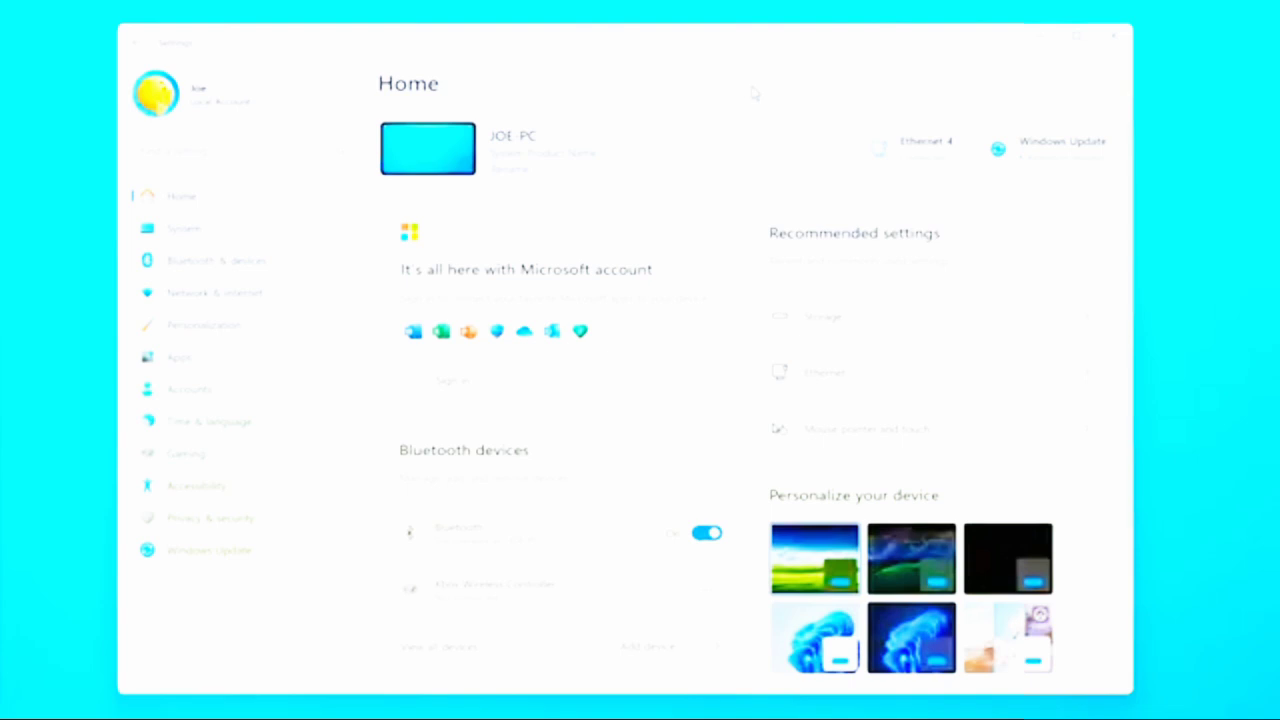
- Open Storage Sense in the system storage settings and view the age options for deleting recycle bin files
left_click(257, 240)
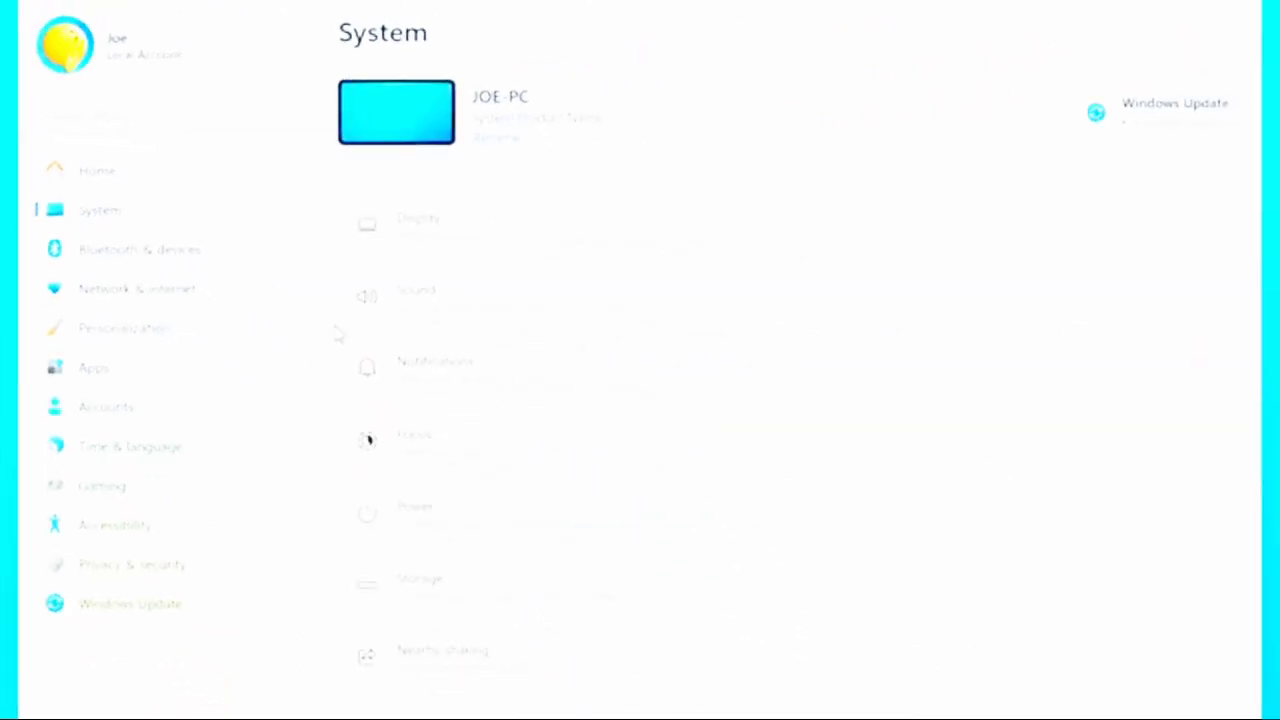
left_click(652, 598)
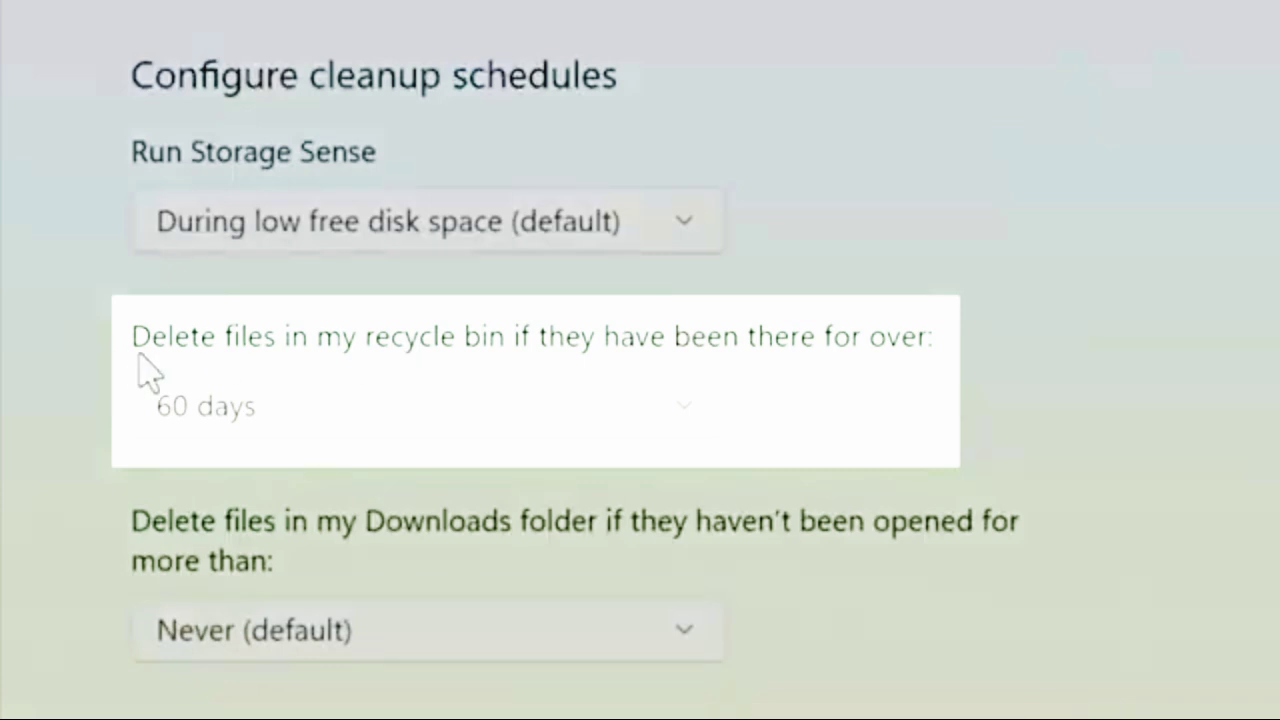
left_click(578, 395)
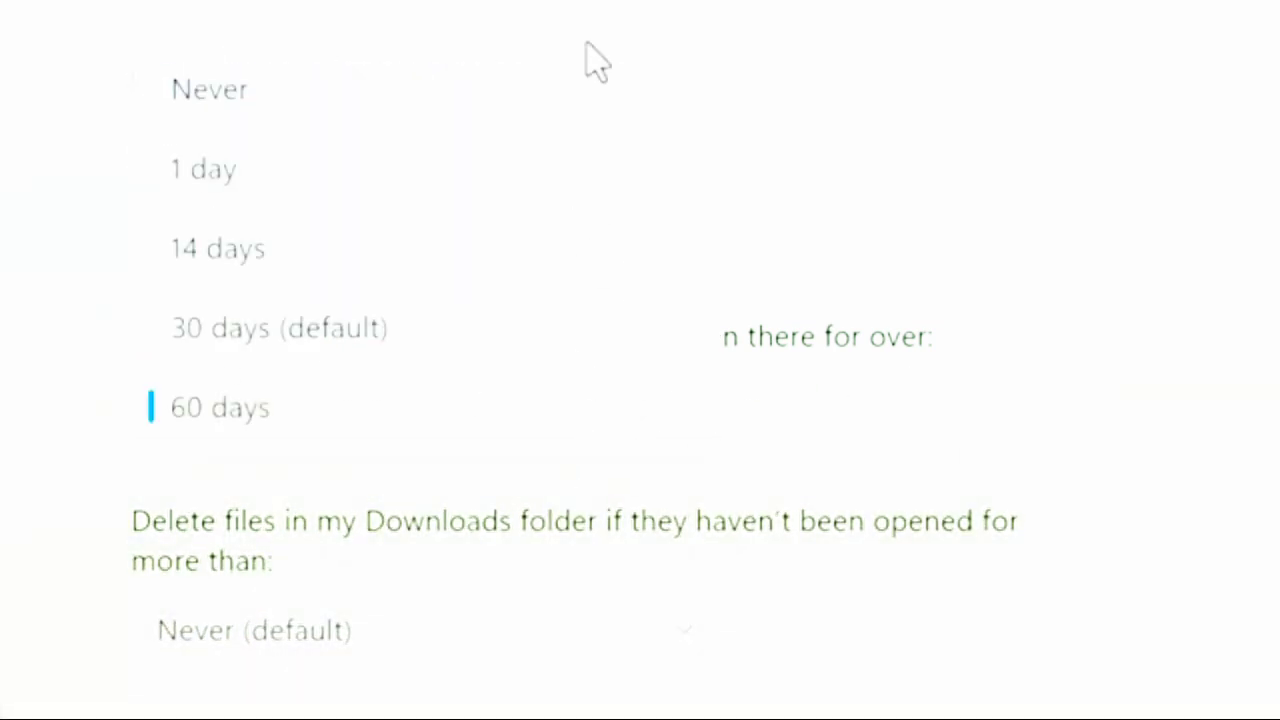
left_click(862, 445)
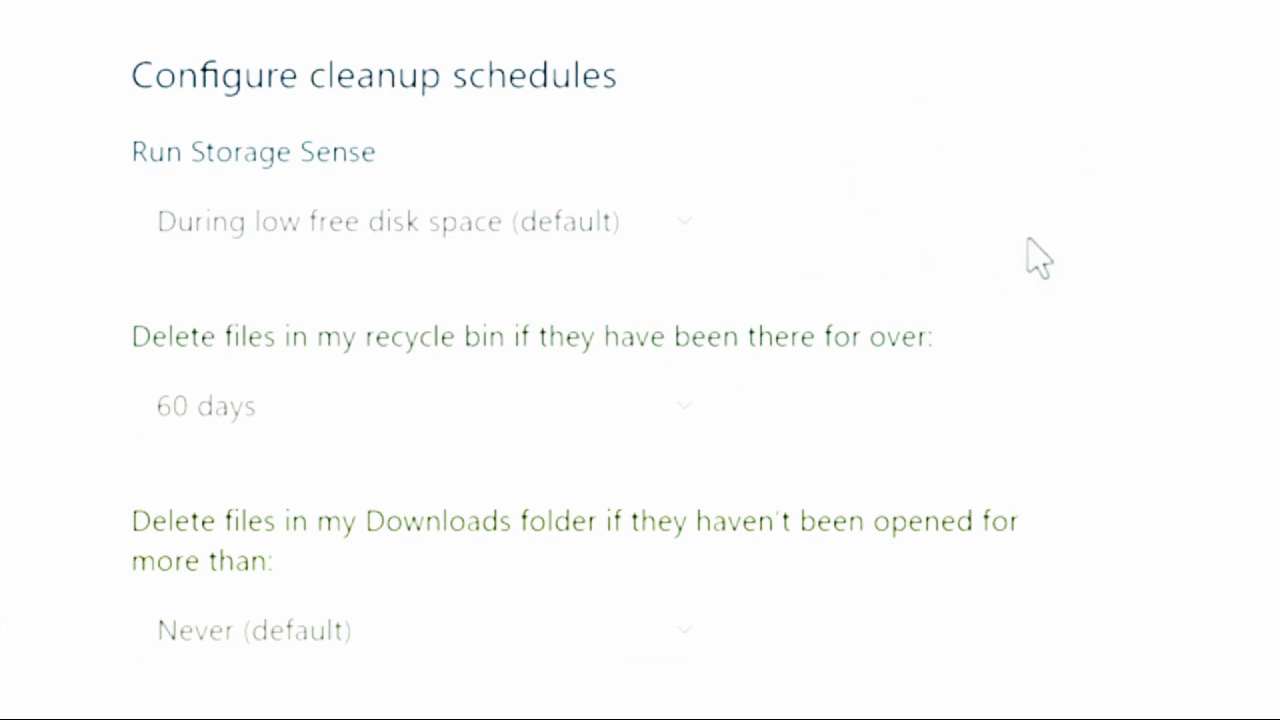
- Set Storage Sense to run every month and to delete recycle bin files that are over 30 days old
left_click(666, 234)
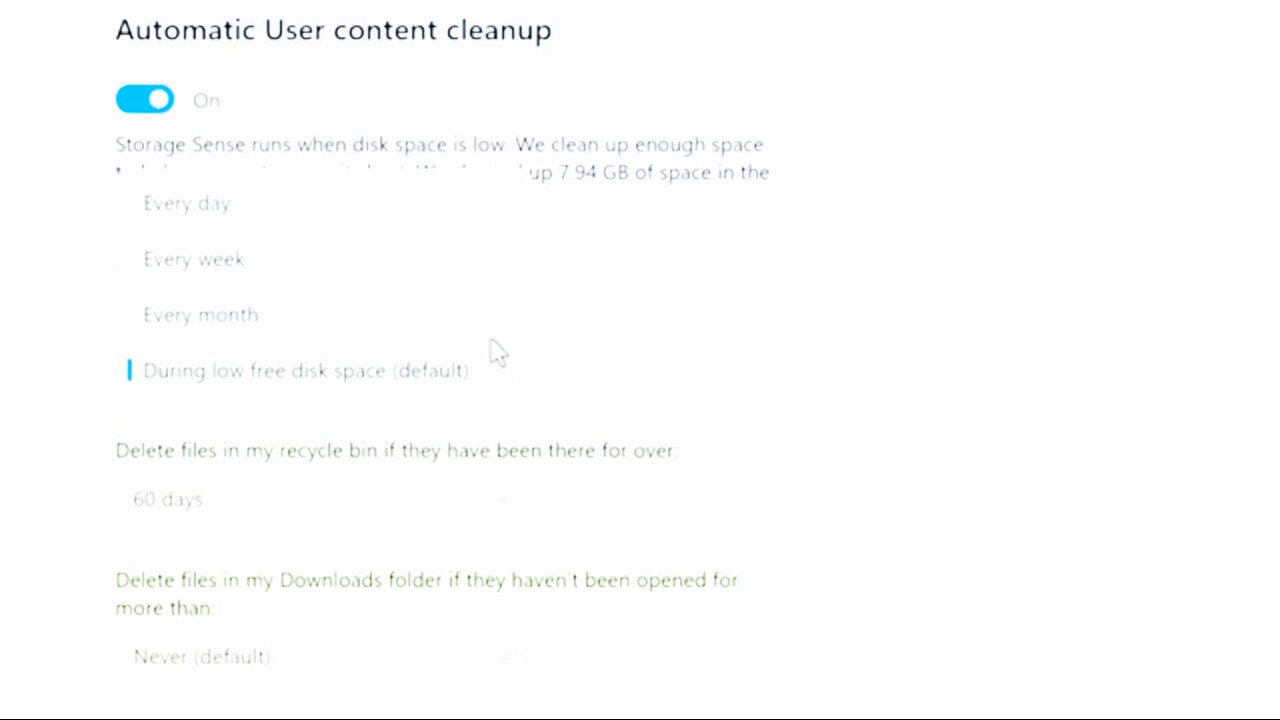
left_click(292, 330)
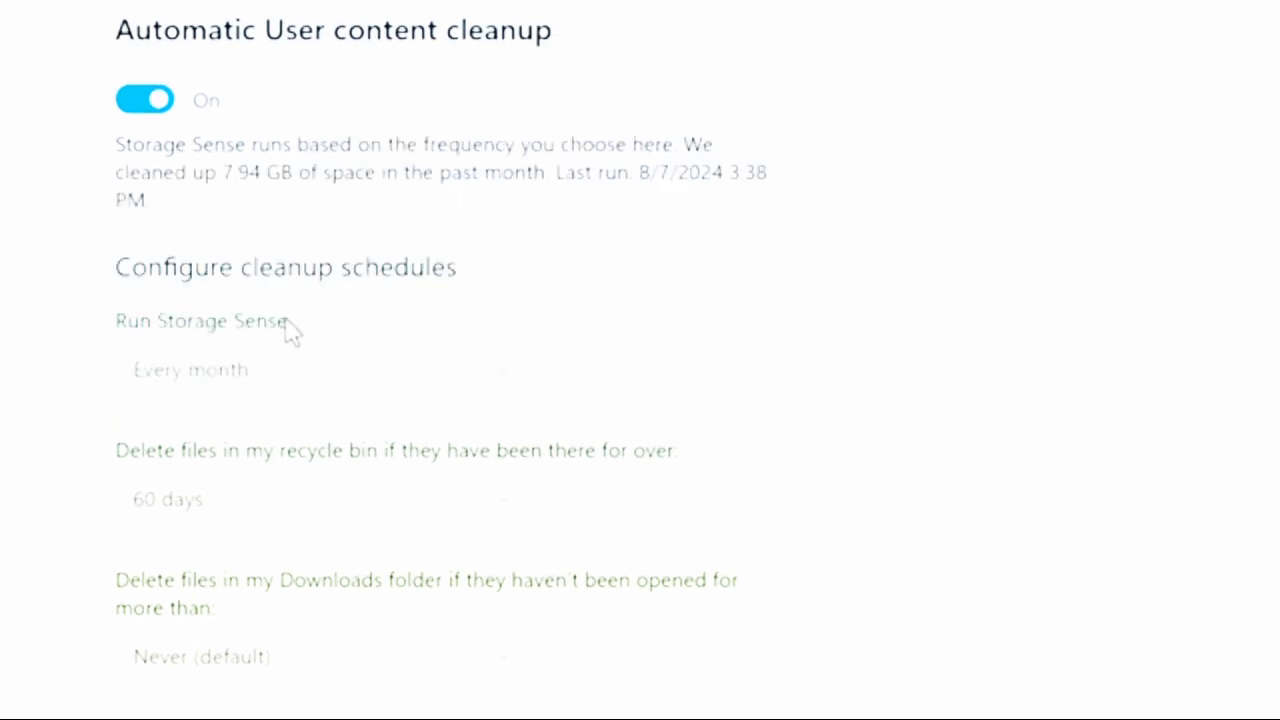
left_click(480, 512)
left_click(417, 443)
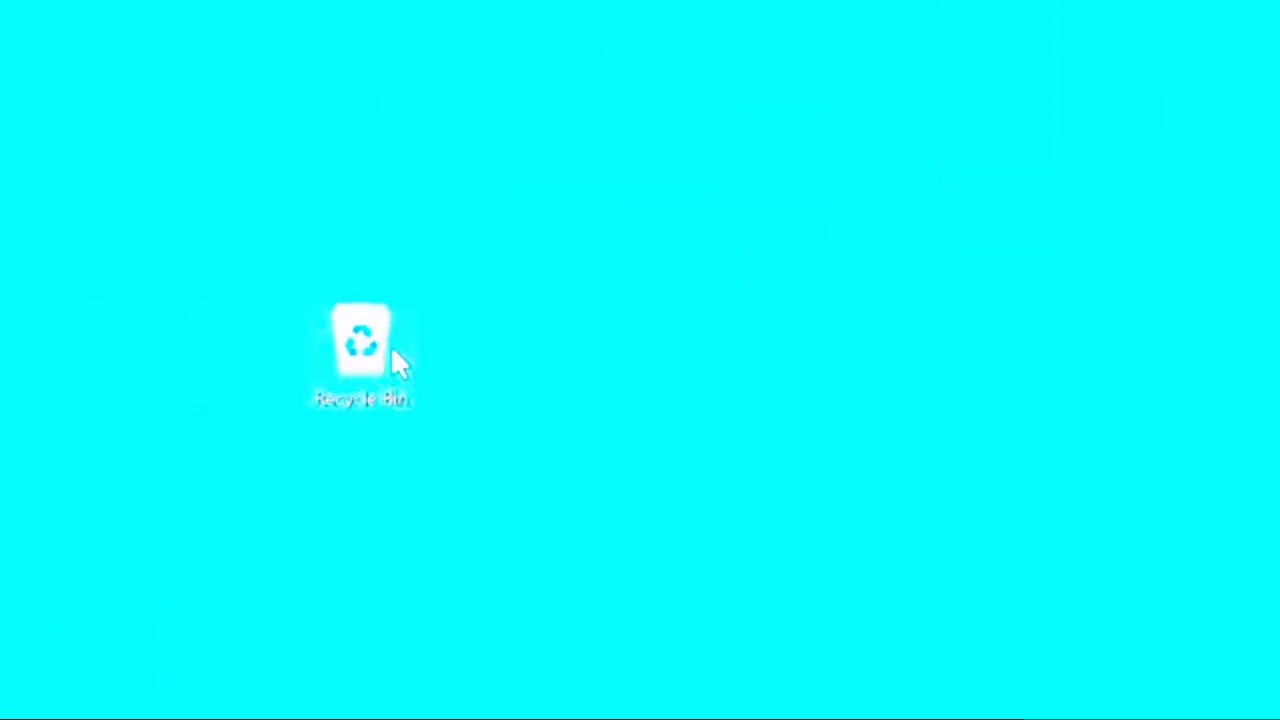
- Open the Recycle Bin and locate the $Recycle.Bin folder on the Primary (C:) drive in a second tab
double_click(395, 362)
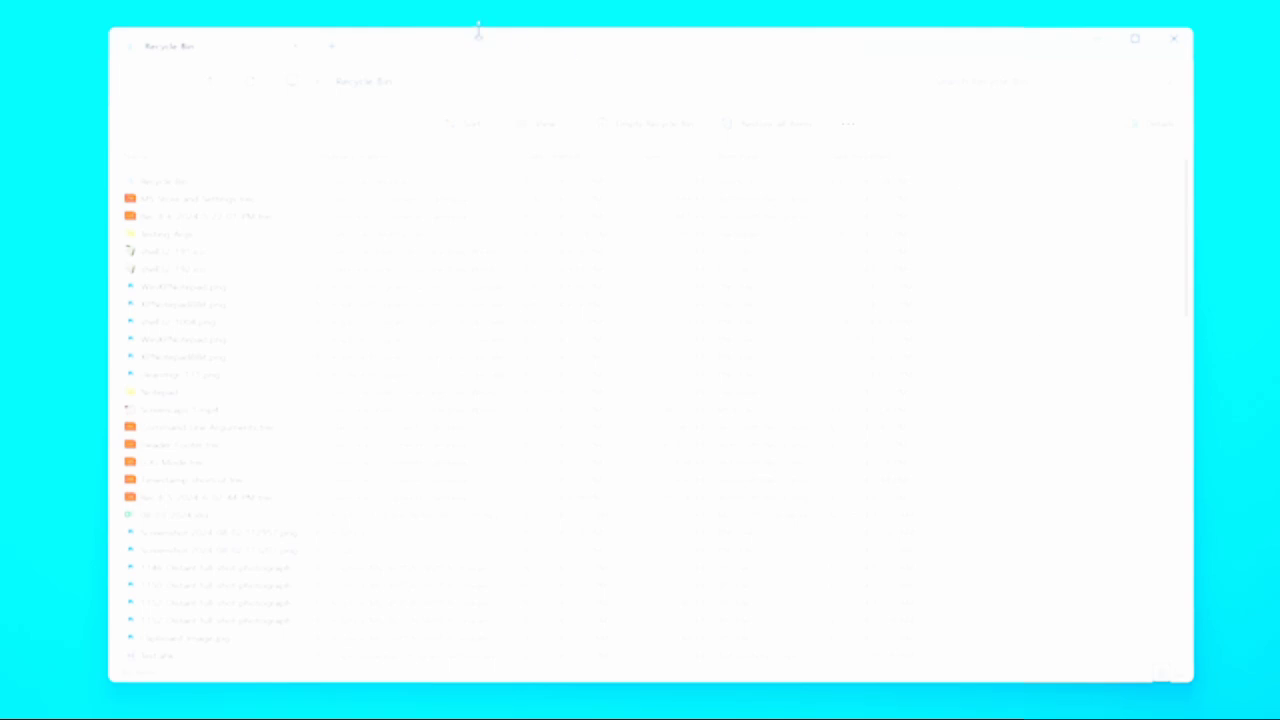
left_click(333, 47)
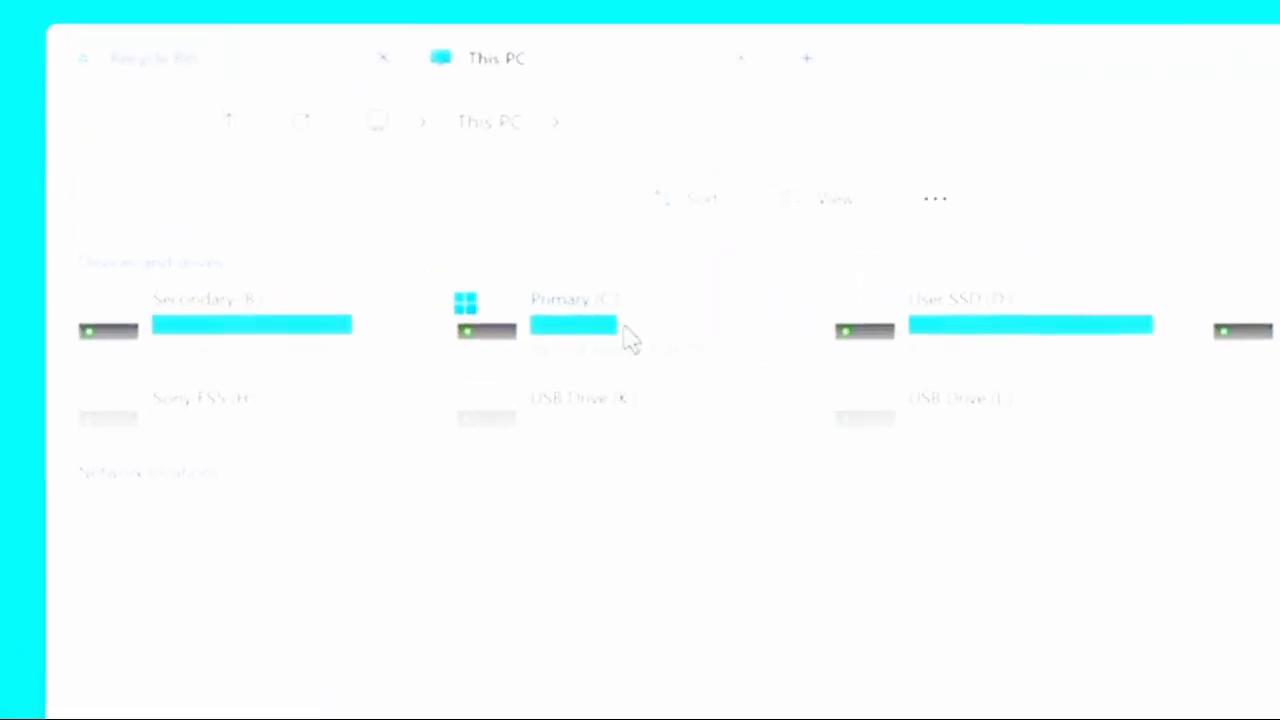
double_click(670, 357)
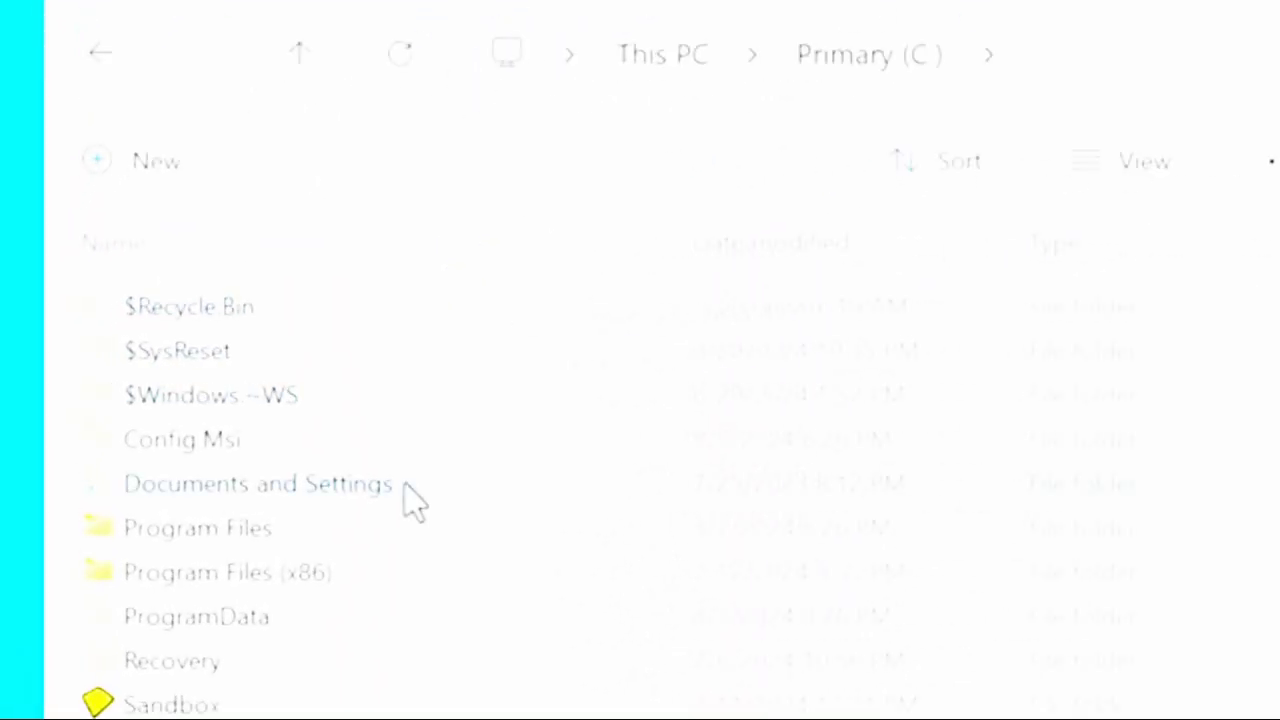
left_click(357, 265)
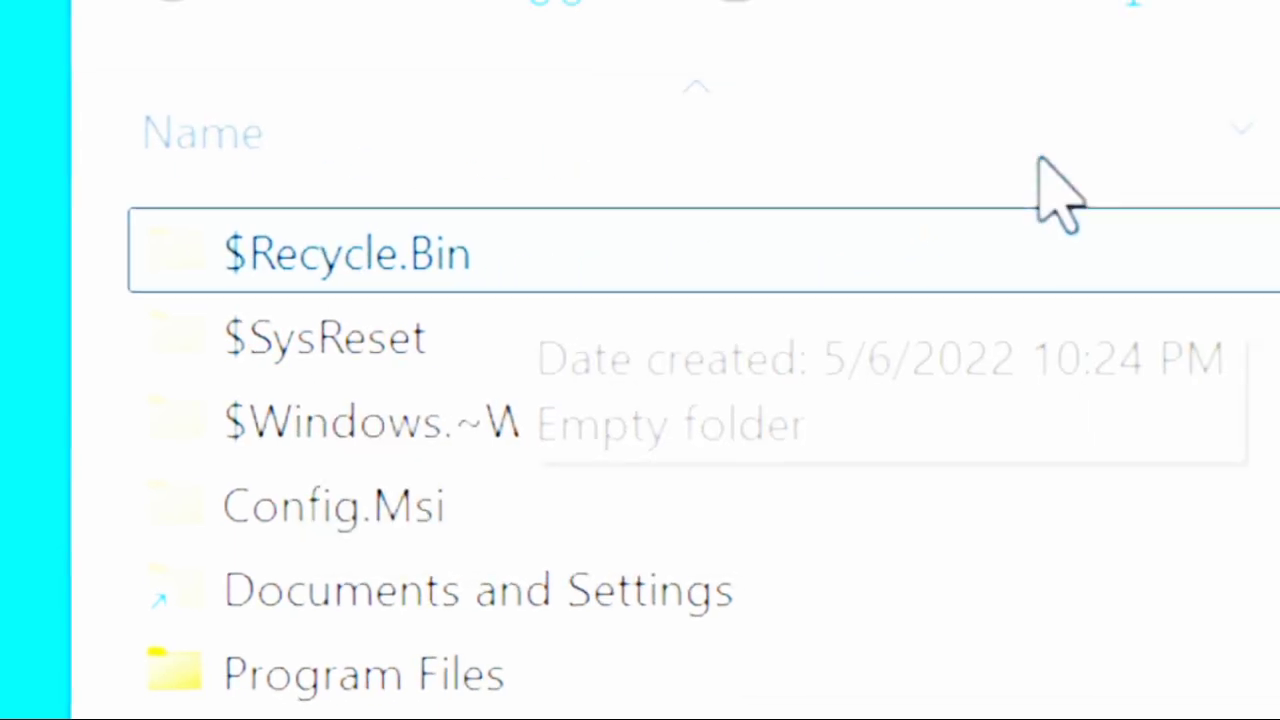
- Locate the $RECYCLE.BIN folder on the User SSD (D:) drive in another tab
left_click(909, 34)
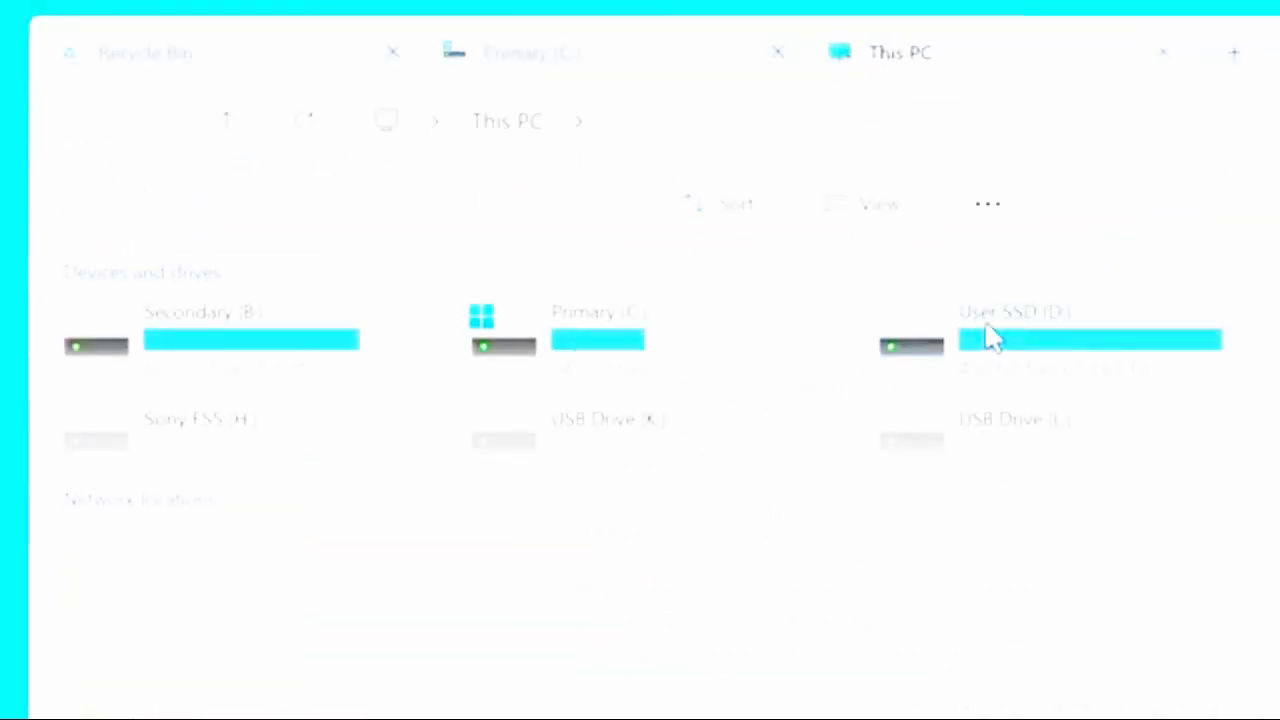
double_click(988, 335)
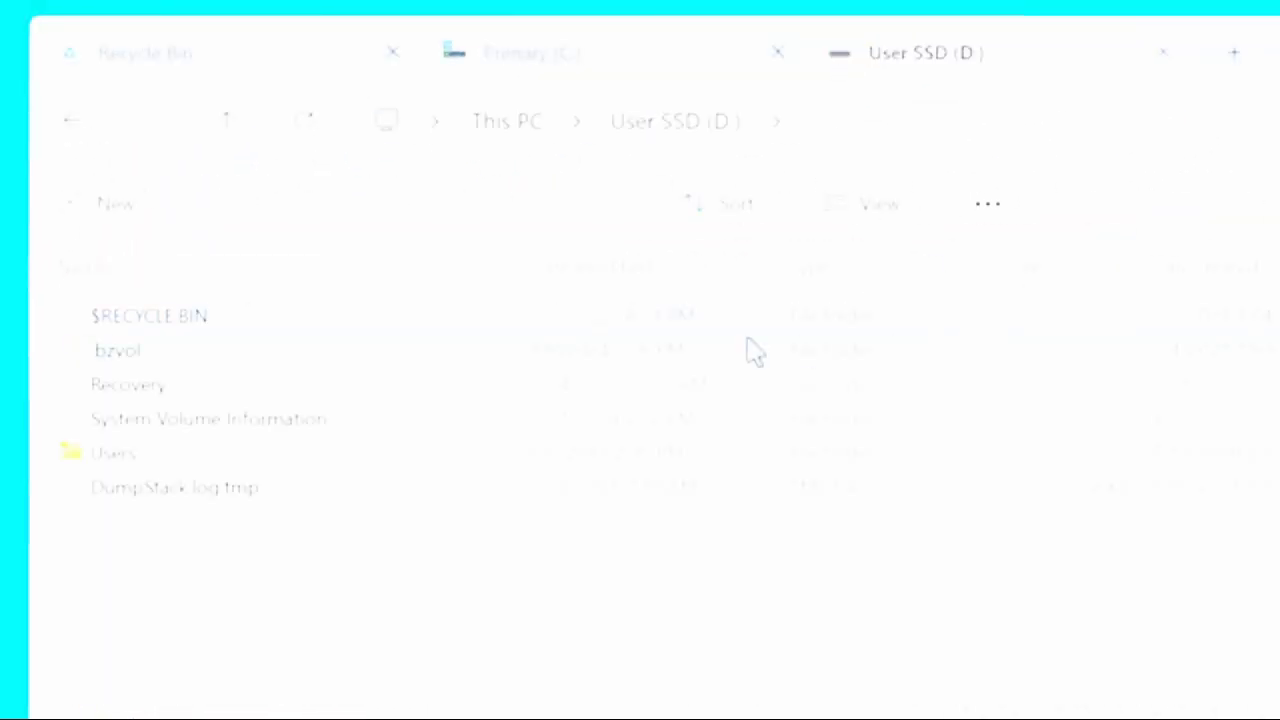
left_click(283, 318)
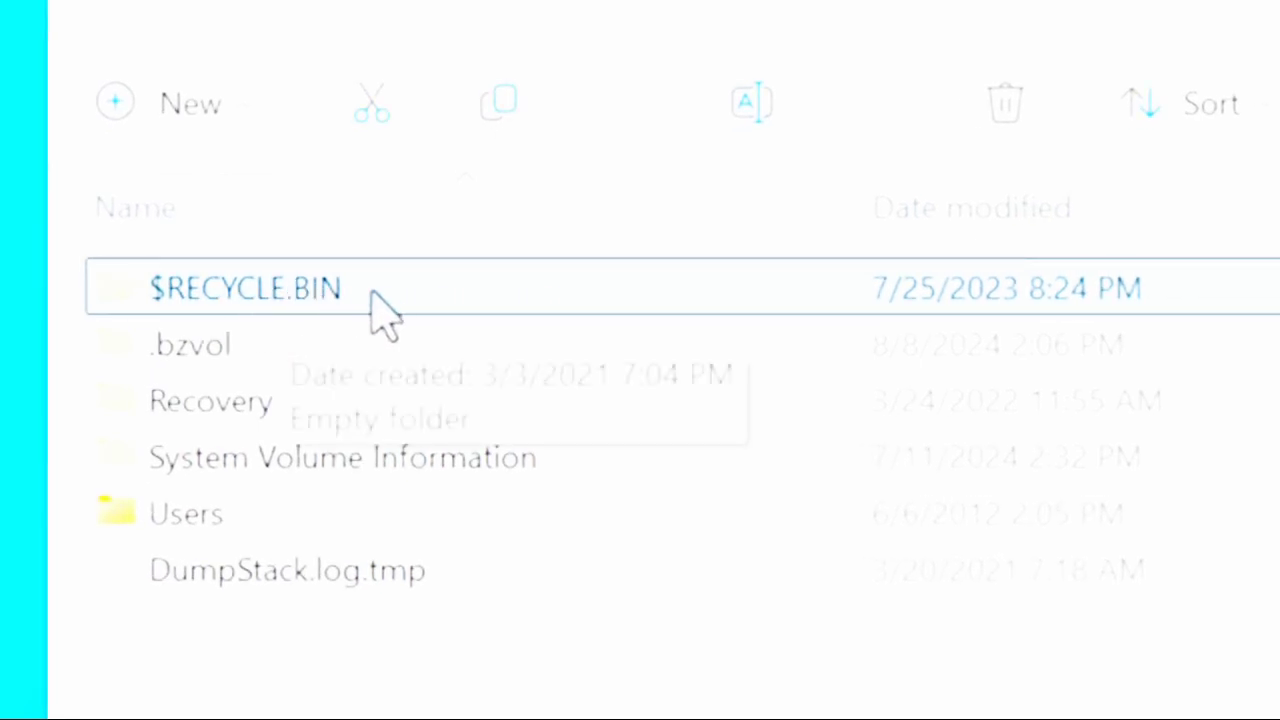
- Return to the Primary (C:) drive and change the folder options to show protected operating system files, accepting the warning
left_click(880, 2)
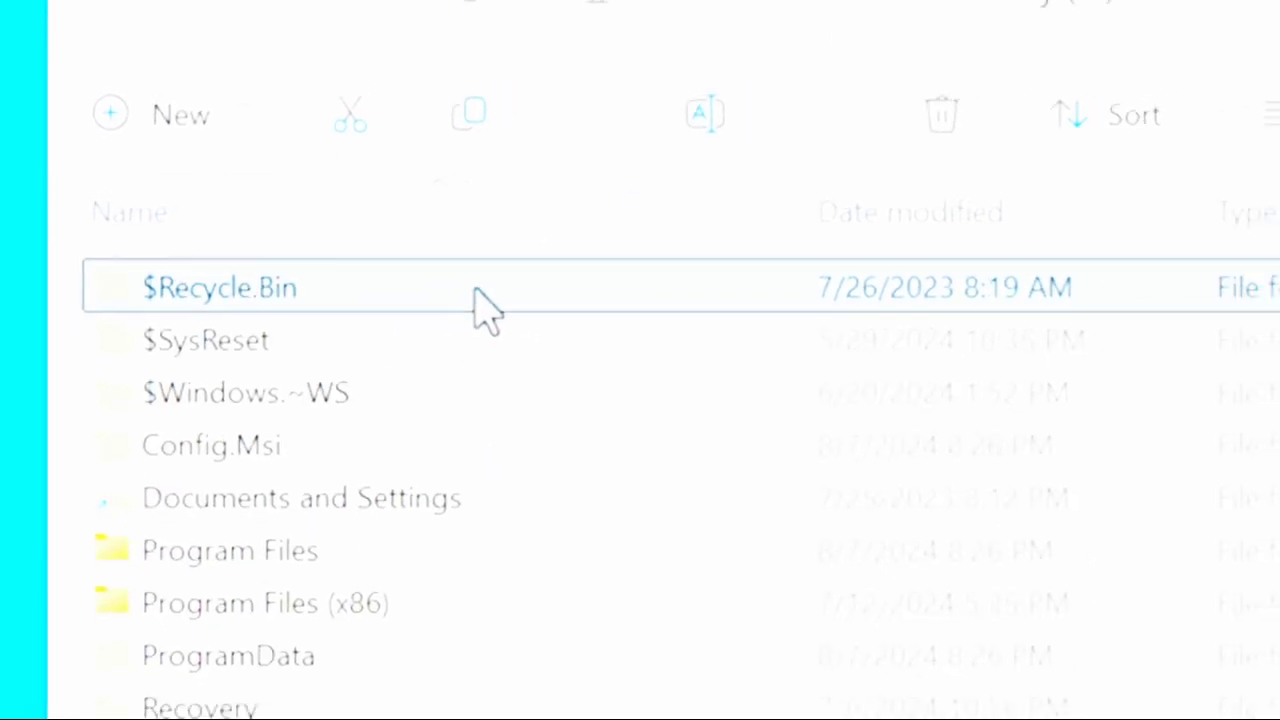
left_click(886, 190)
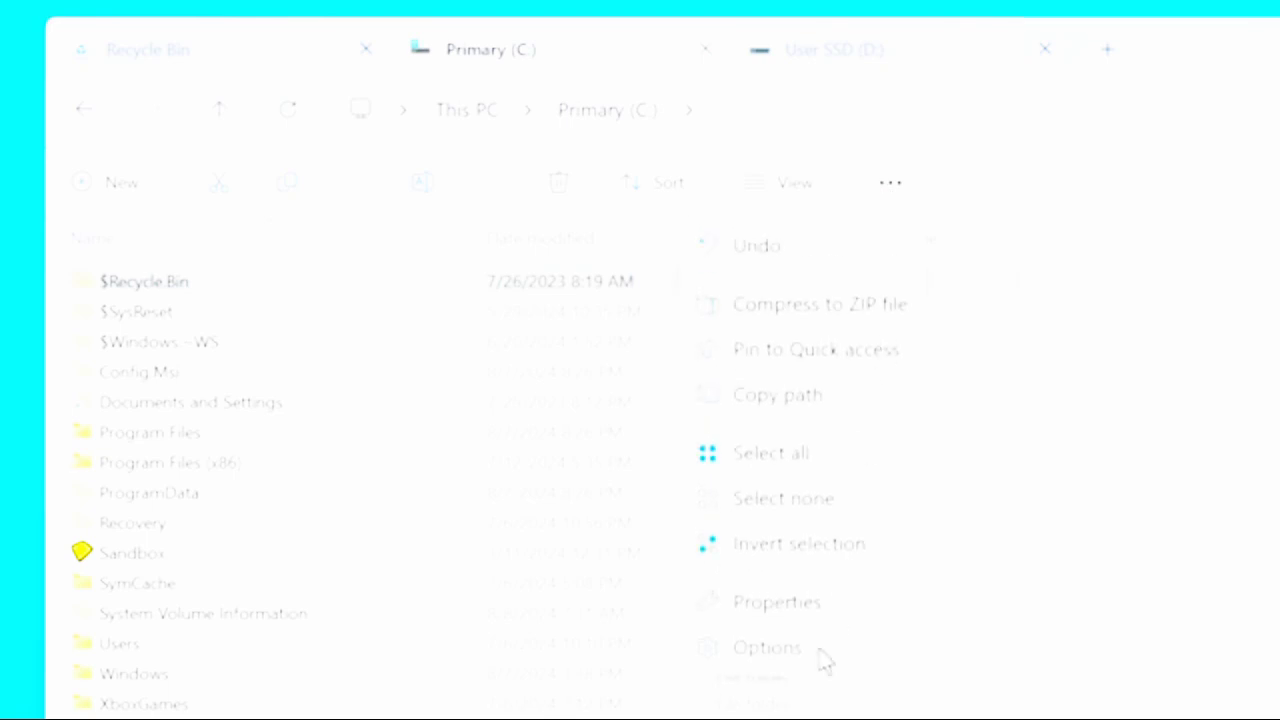
left_click(817, 654)
left_click(184, 306)
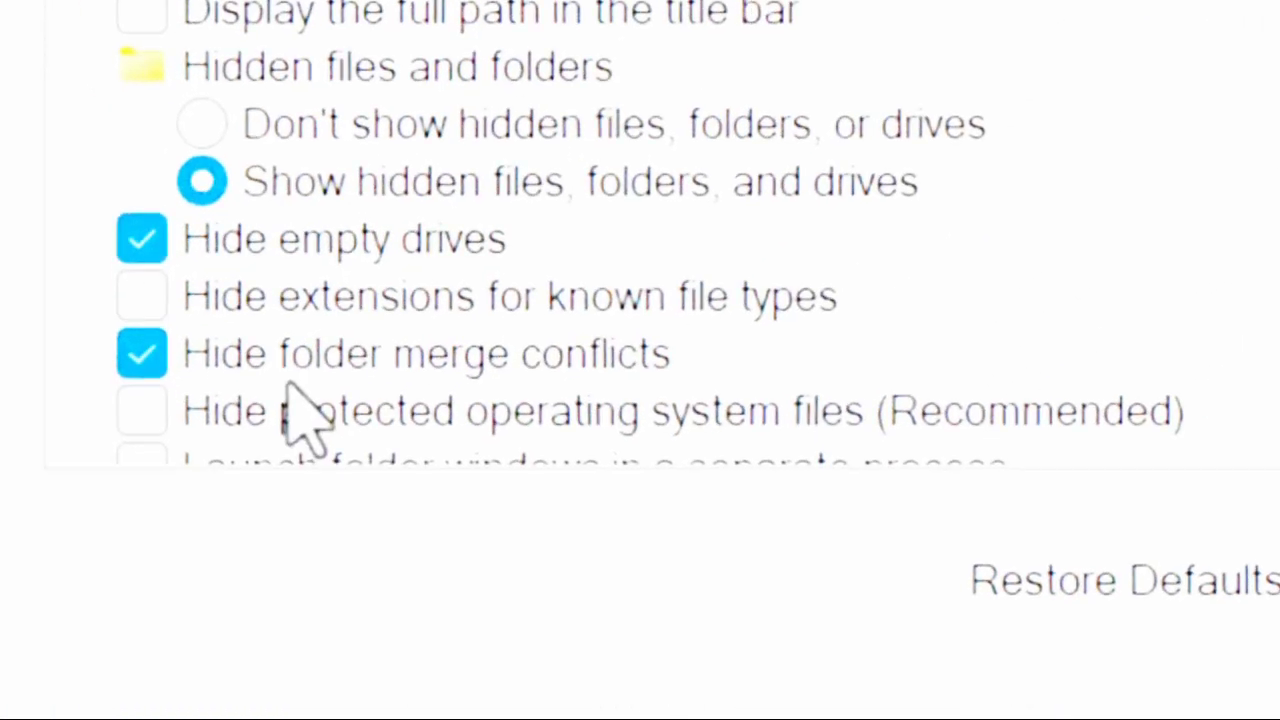
left_click(196, 718)
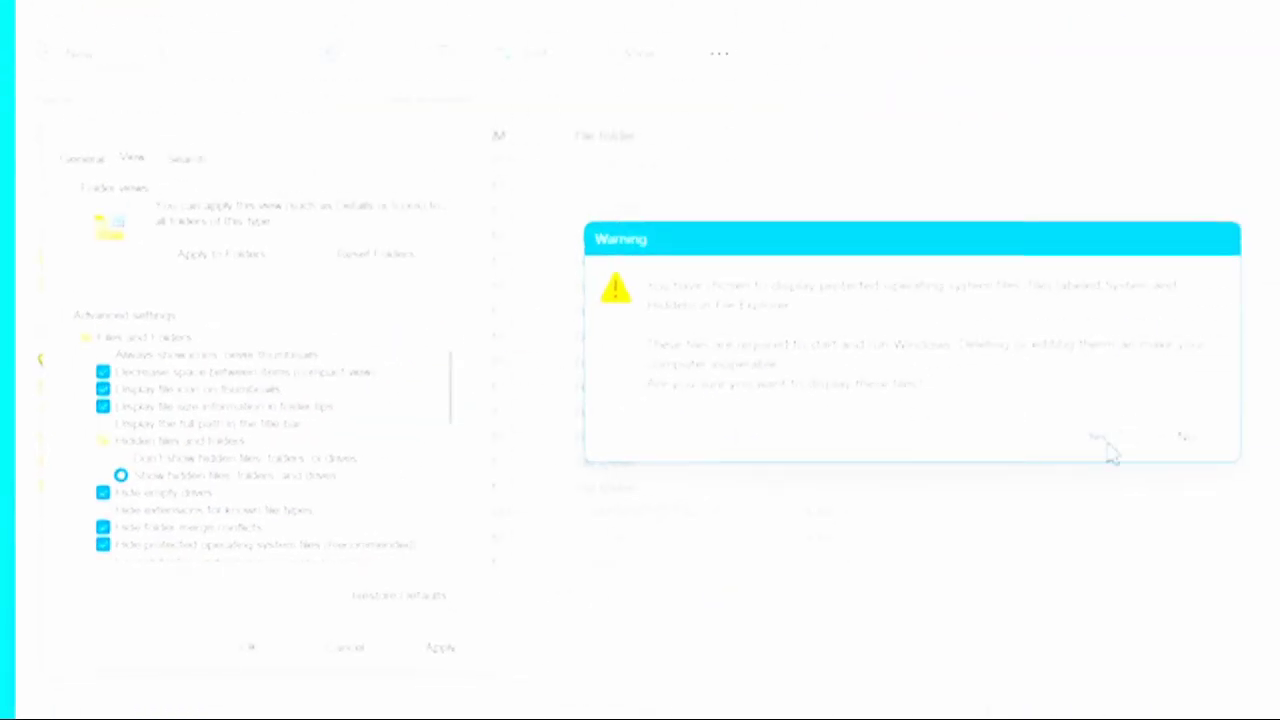
left_click(1105, 446)
left_click(248, 647)
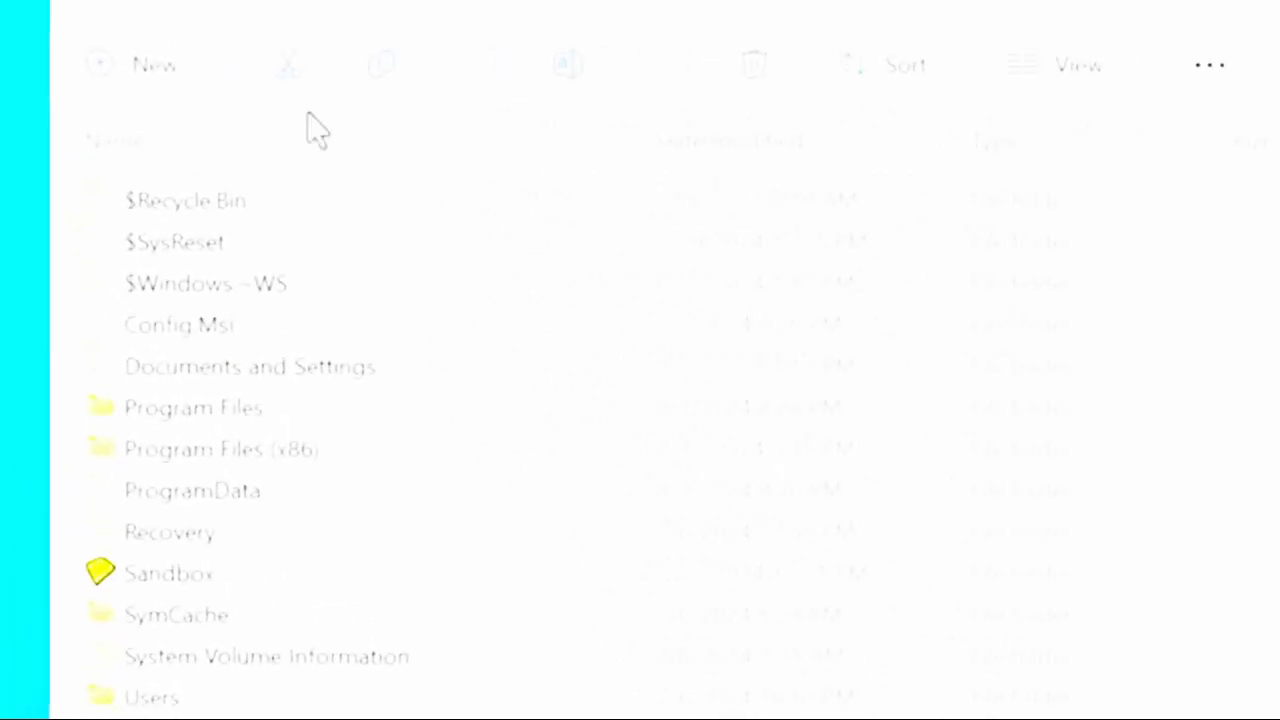
- Open the $Recycle.Bin folder on the C: drive and examine its security identifier subfolders
double_click(160, 137)
mouse_move(360, 447)
left_mouse_down()
mouse_move(351, 473)
mouse_move(343, 268)
mouse_move(350, 470)
left_mouse_up()
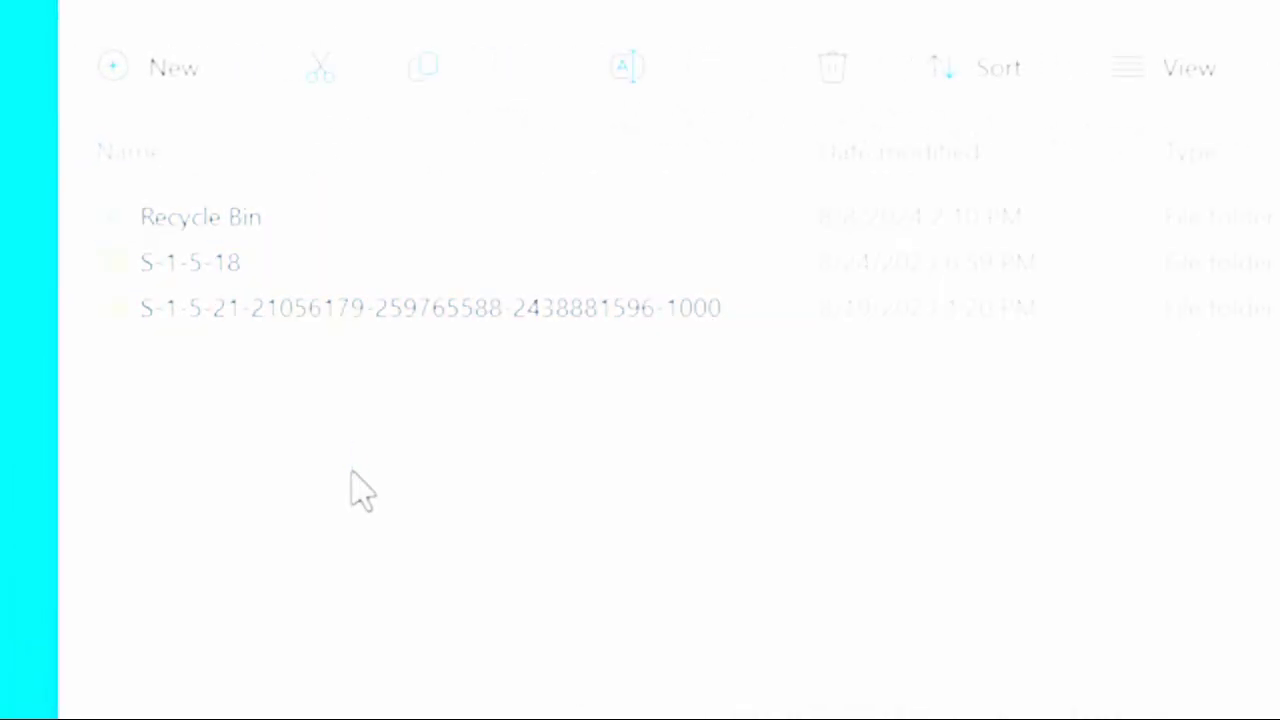
left_click(318, 280)
left_click(476, 296)
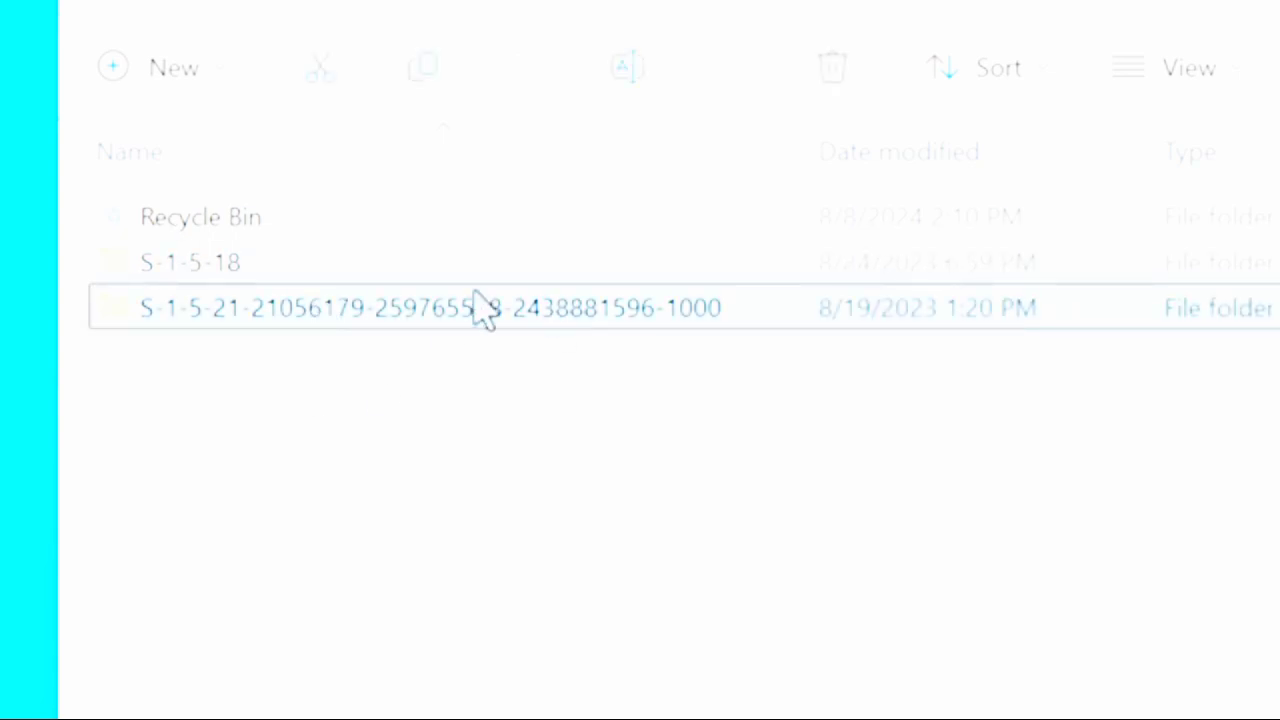
left_click(432, 279)
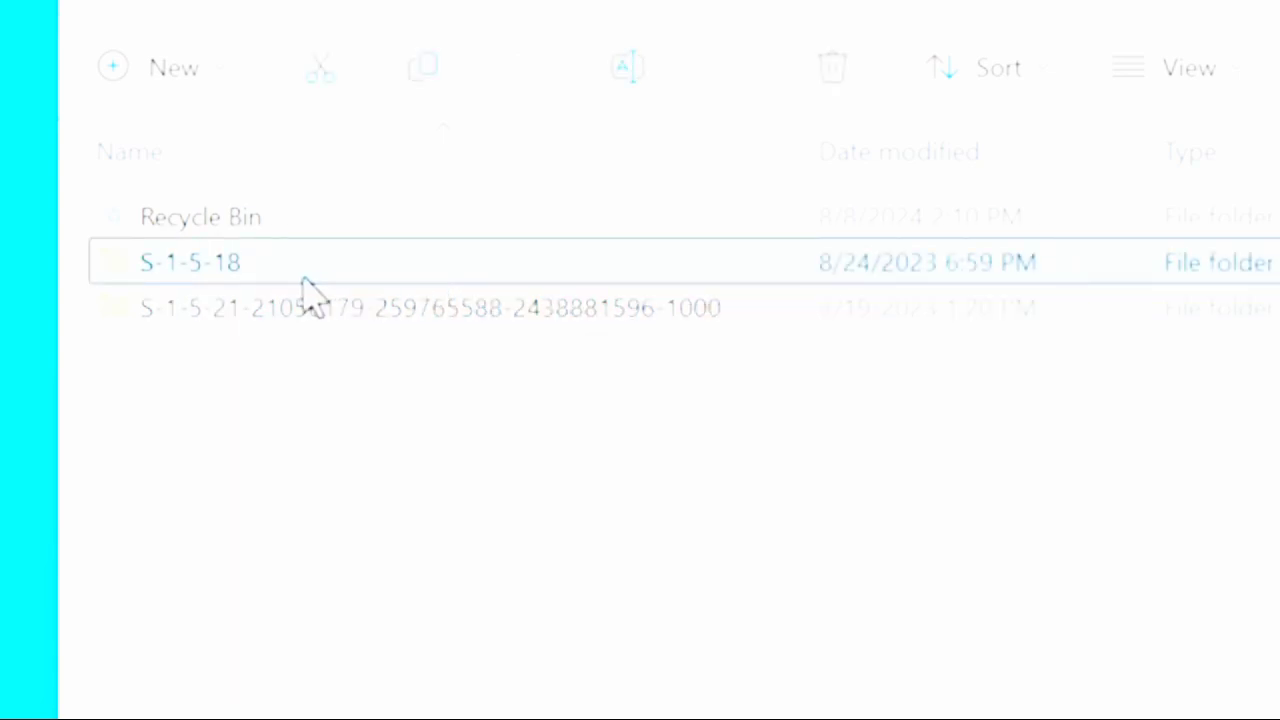
left_click(538, 238)
left_click(485, 308)
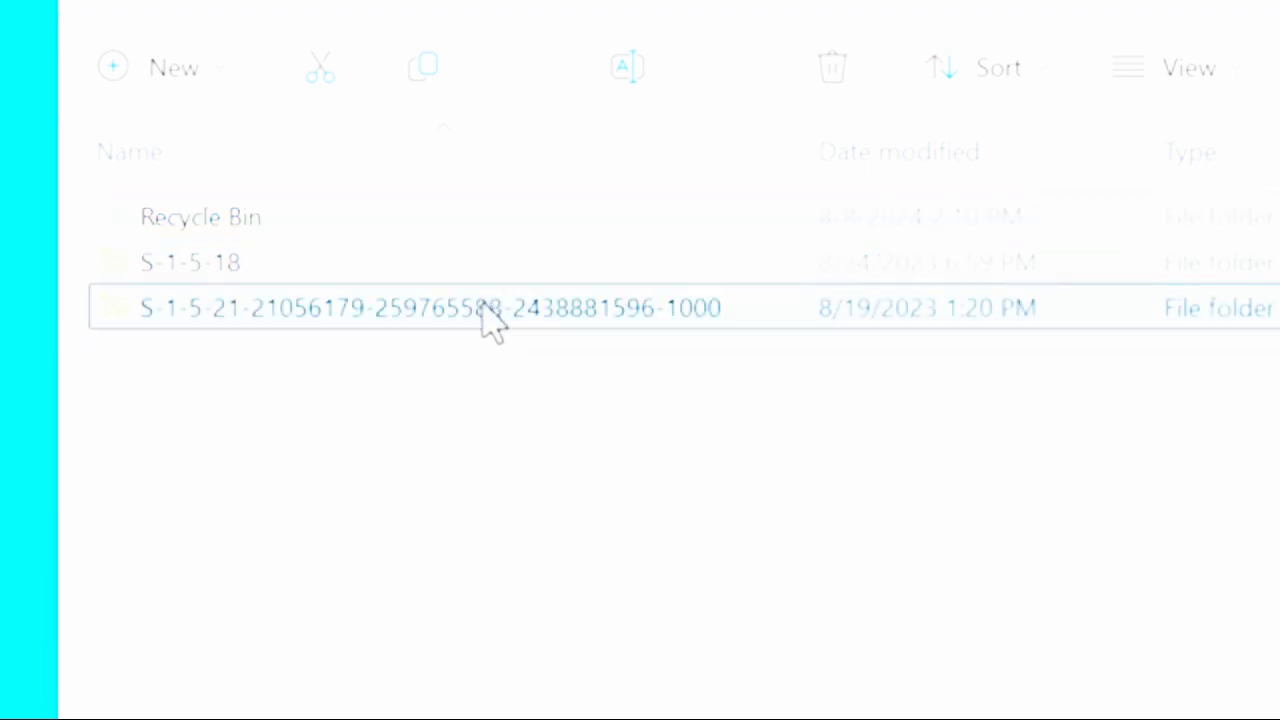
- Try to open the S-1-5-18 subfolder and dismiss the resulting message
left_click(432, 262)
double_click(352, 266)
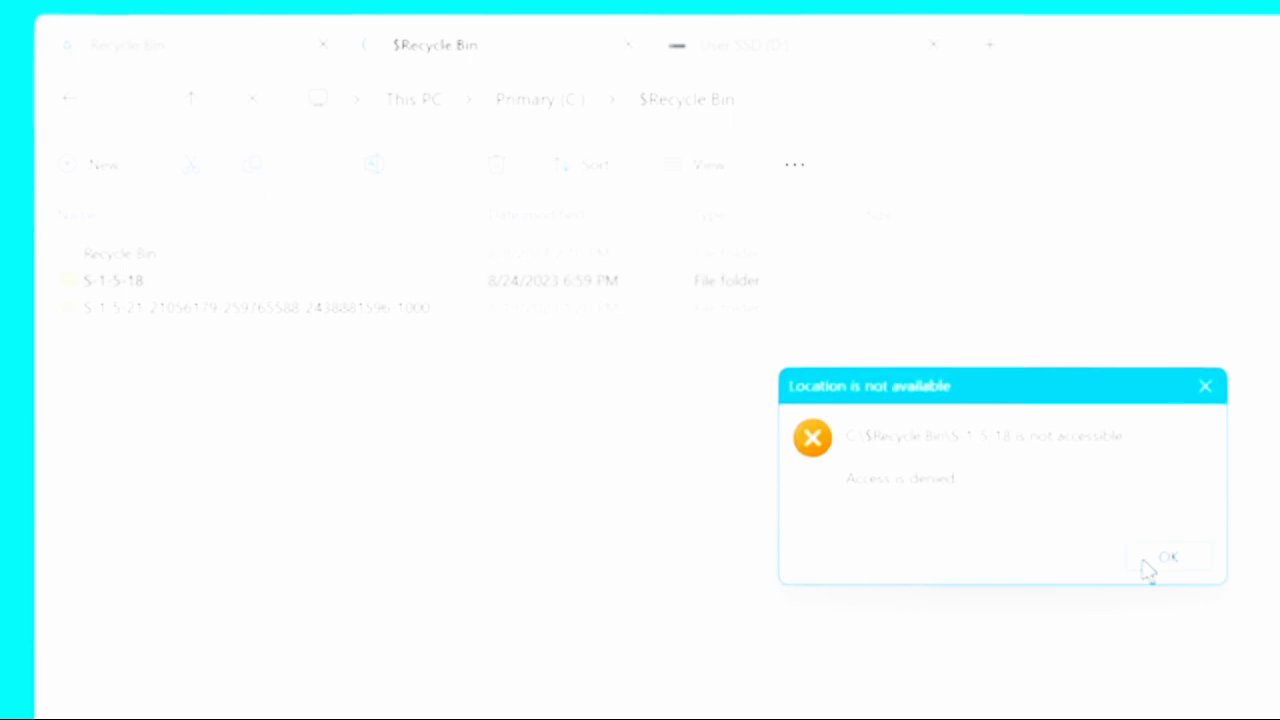
left_click(1160, 557)
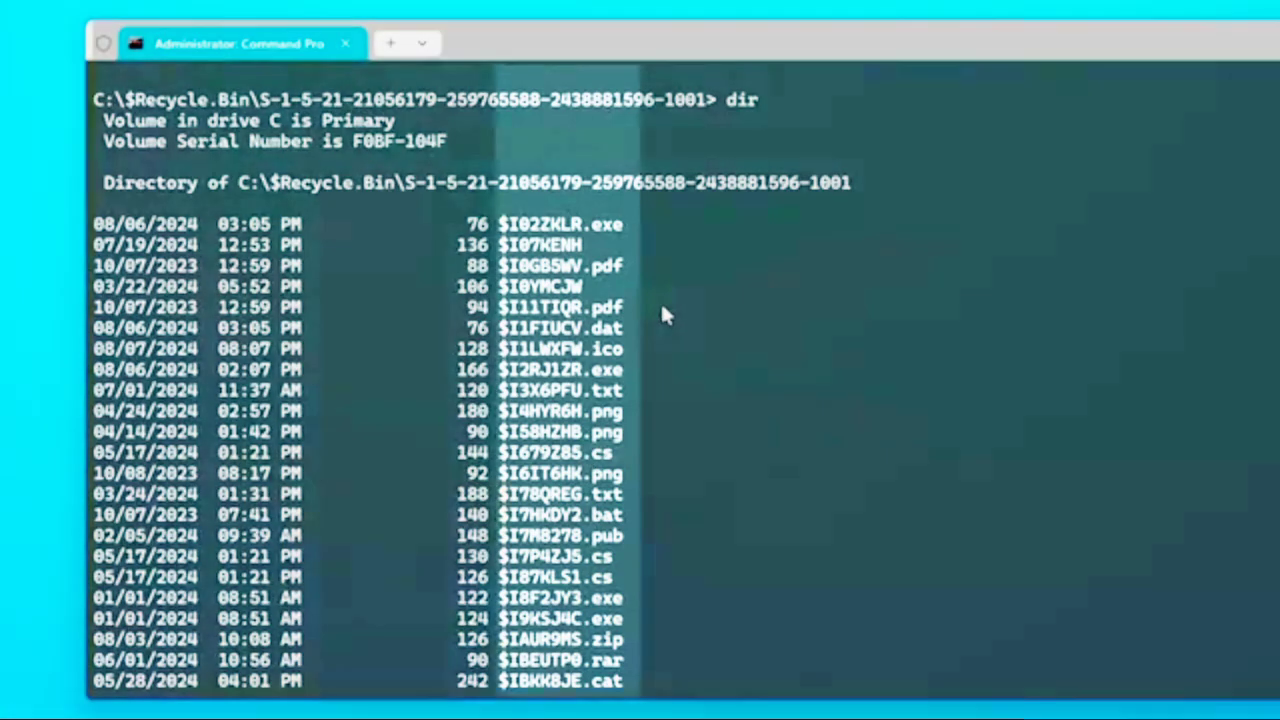
- In the Command Prompt, examine the $I and $R entries in the directory listing of the account's recycle bin folder
scroll(660, 302, "down", 7)
scroll(688, 485, "down", 9)
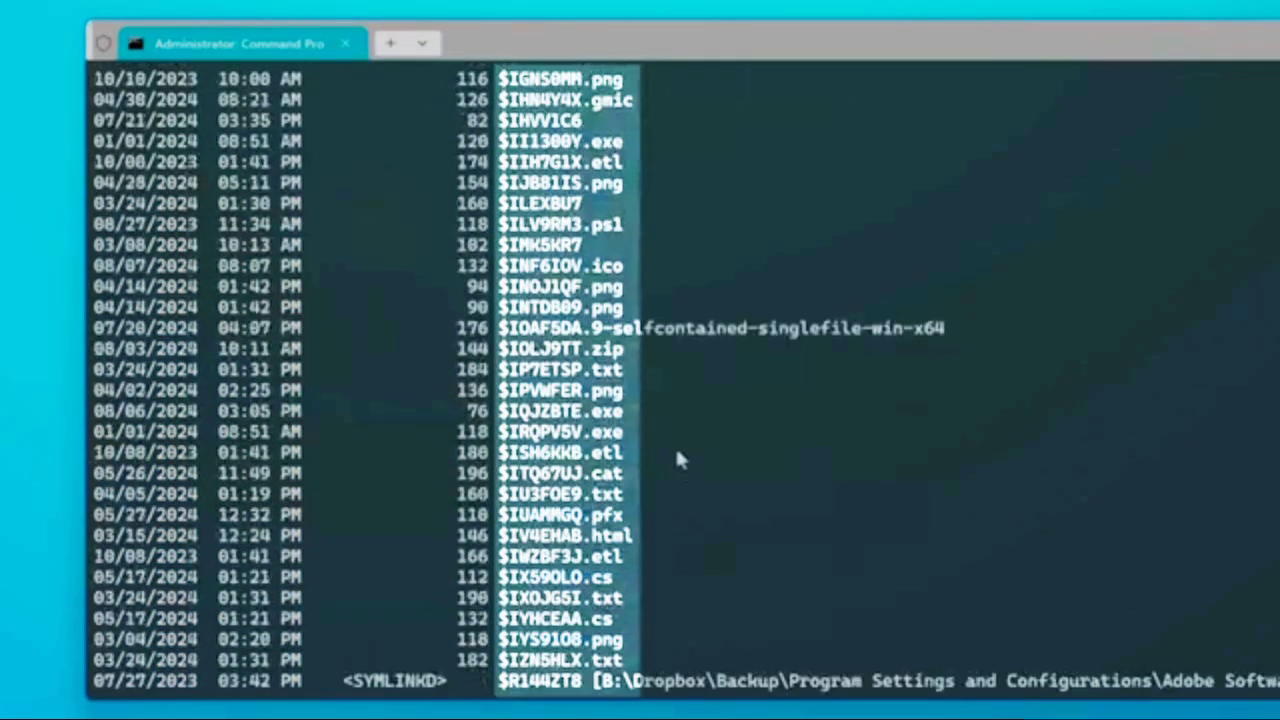
scroll(677, 424, "down", 2)
scroll(681, 427, "down", 3)
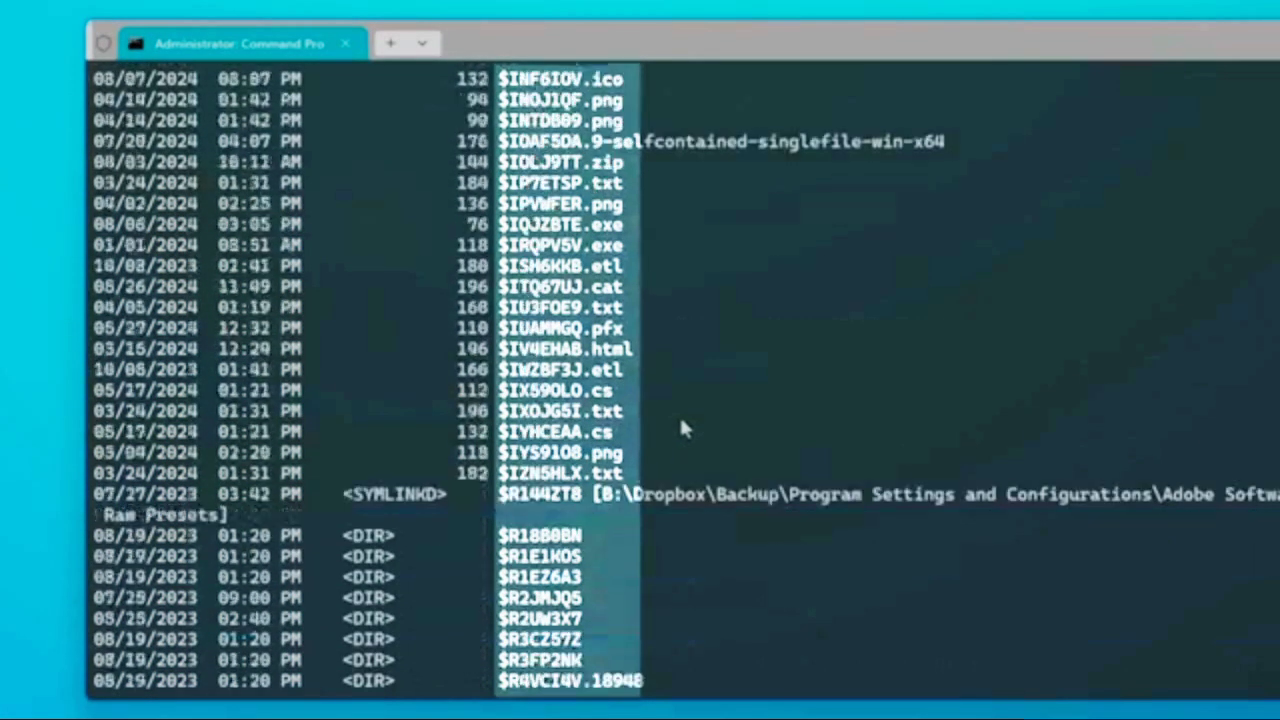
scroll(681, 427, "down", 3)
scroll(682, 420, "up", 20)
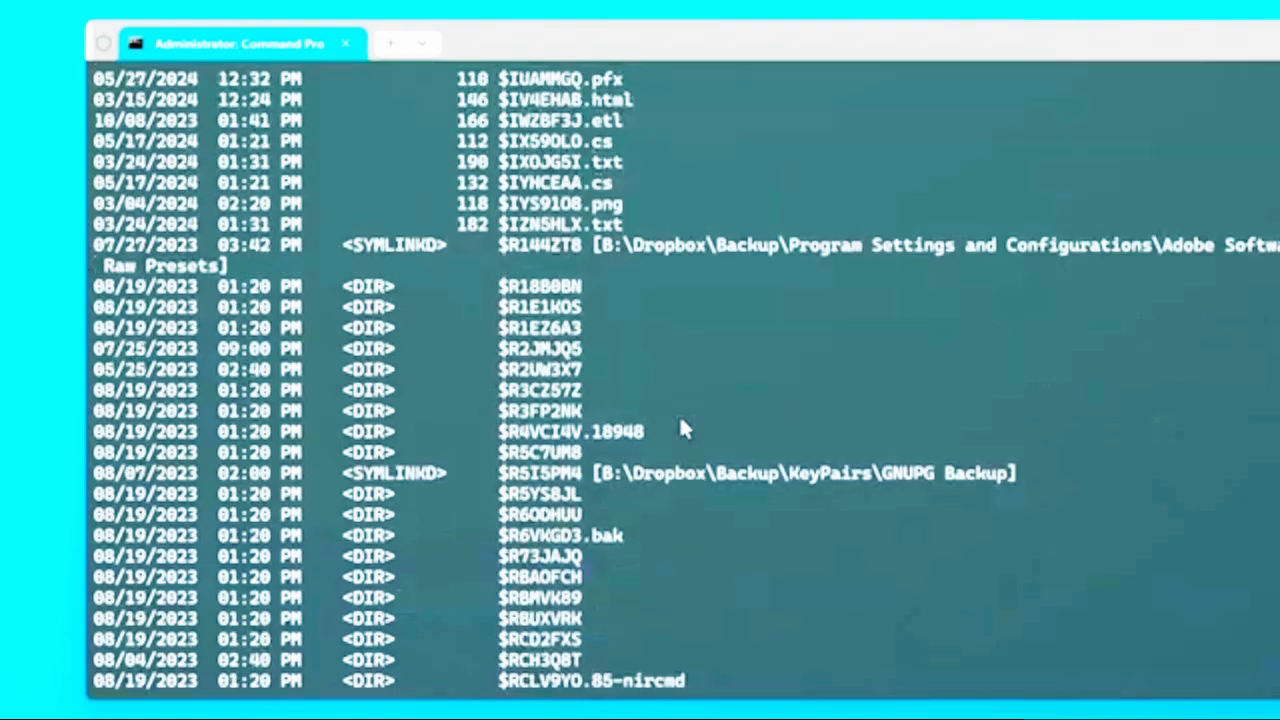
- Examine the $R entries in the directory listing, including $R18B0BN, $R1E1KOS, $R1EZ6A3 and $R2UW3X7
scroll(678, 469, "down", 20)
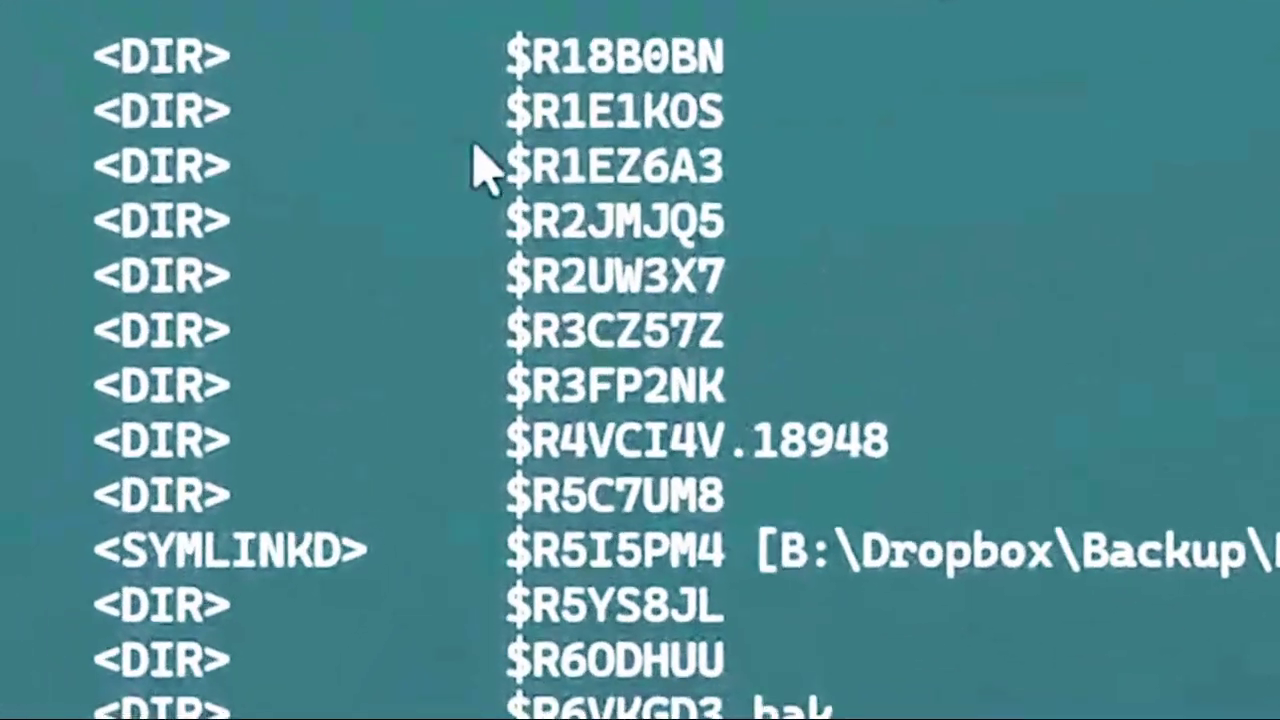
left_click_drag(452, 50, 811, 62)
left_click_drag(452, 110, 805, 112)
left_click_drag(455, 160, 810, 197)
left_click_drag(455, 282, 817, 277)
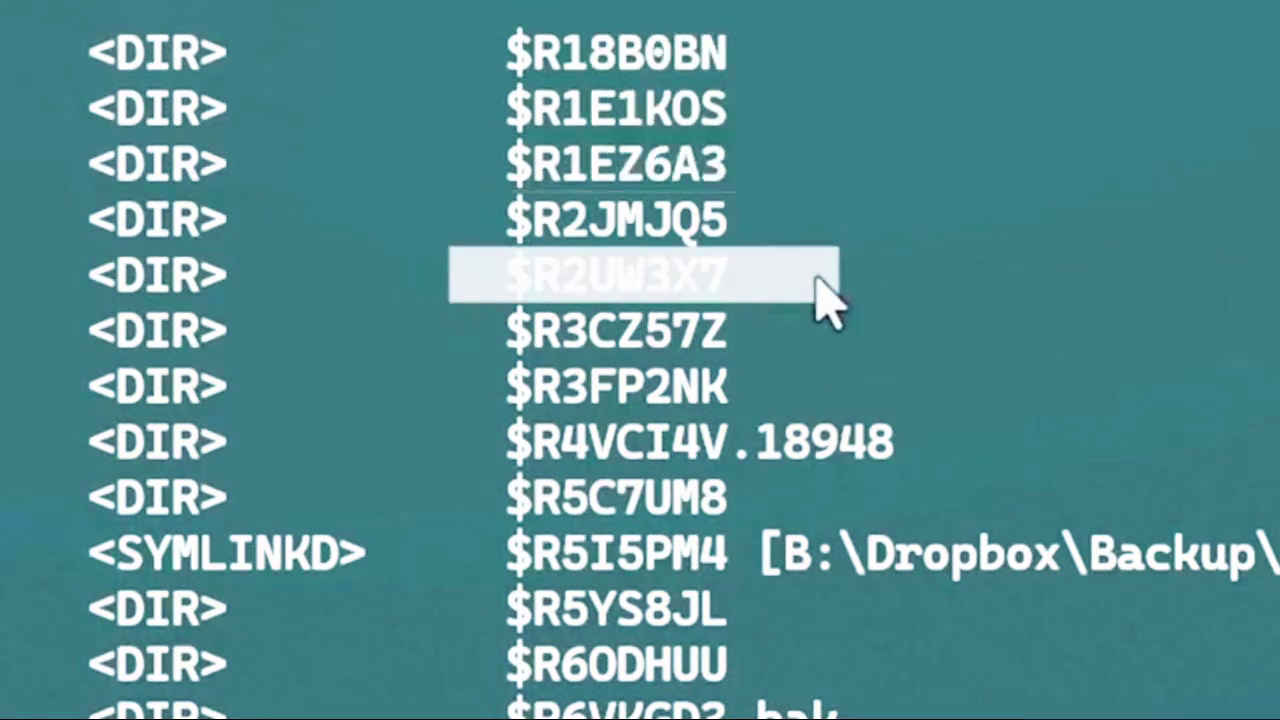
left_click(817, 277)
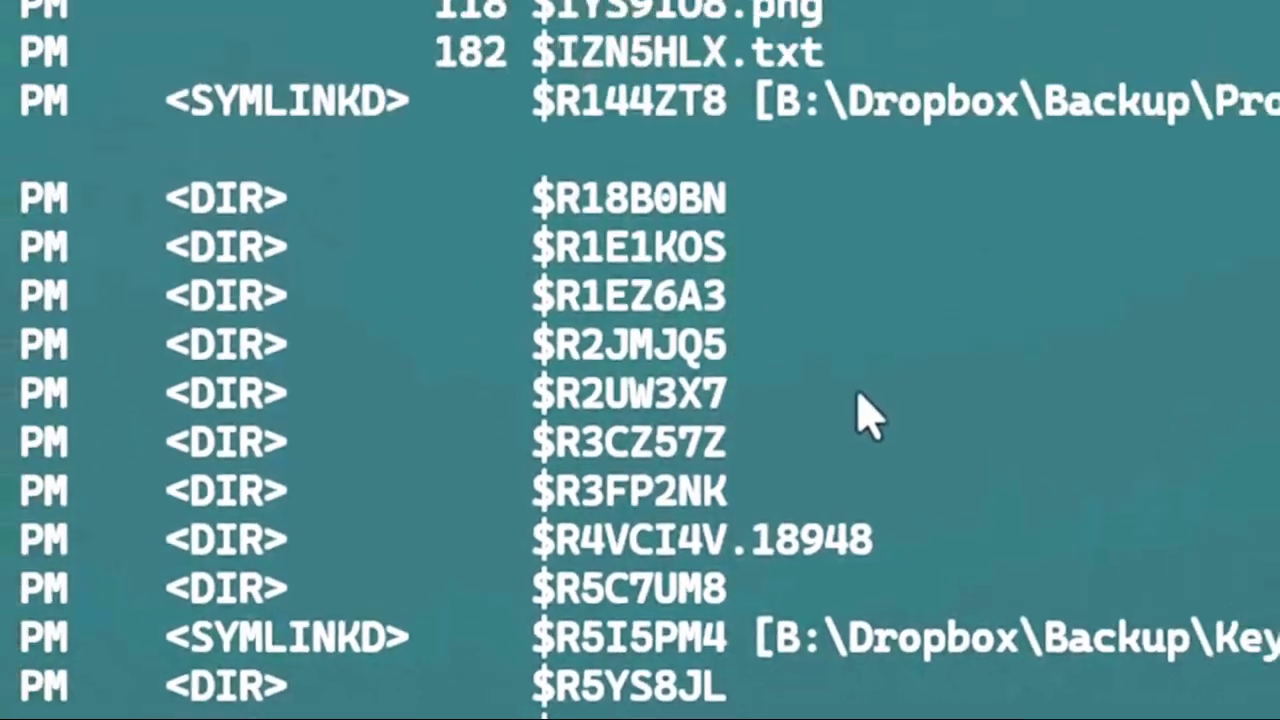
- Examine the file sizes and extensions of the $I entries from $IIH7G1X.etl back to the start of the directory listing
scroll(845, 545, "up", 4)
scroll(693, 530, "up", 2)
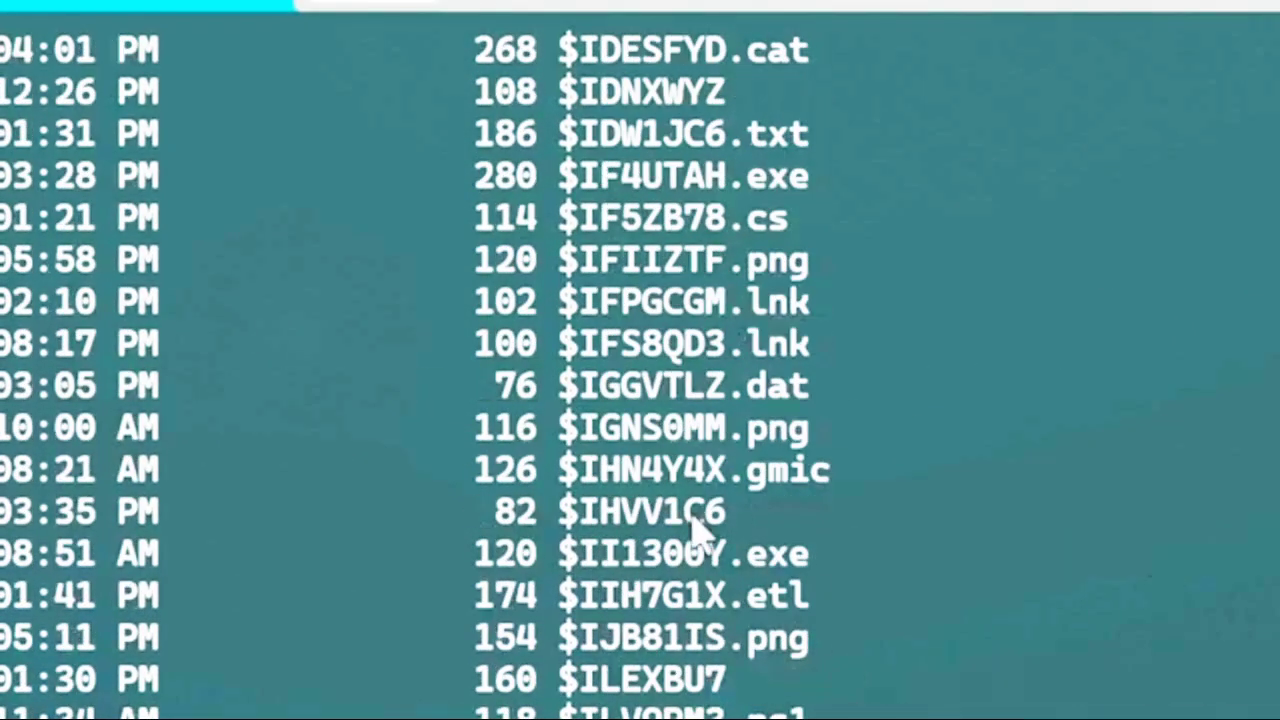
left_click_drag(410, 442, 920, 455)
left_click(920, 543)
left_click_drag(419, 598, 948, 604)
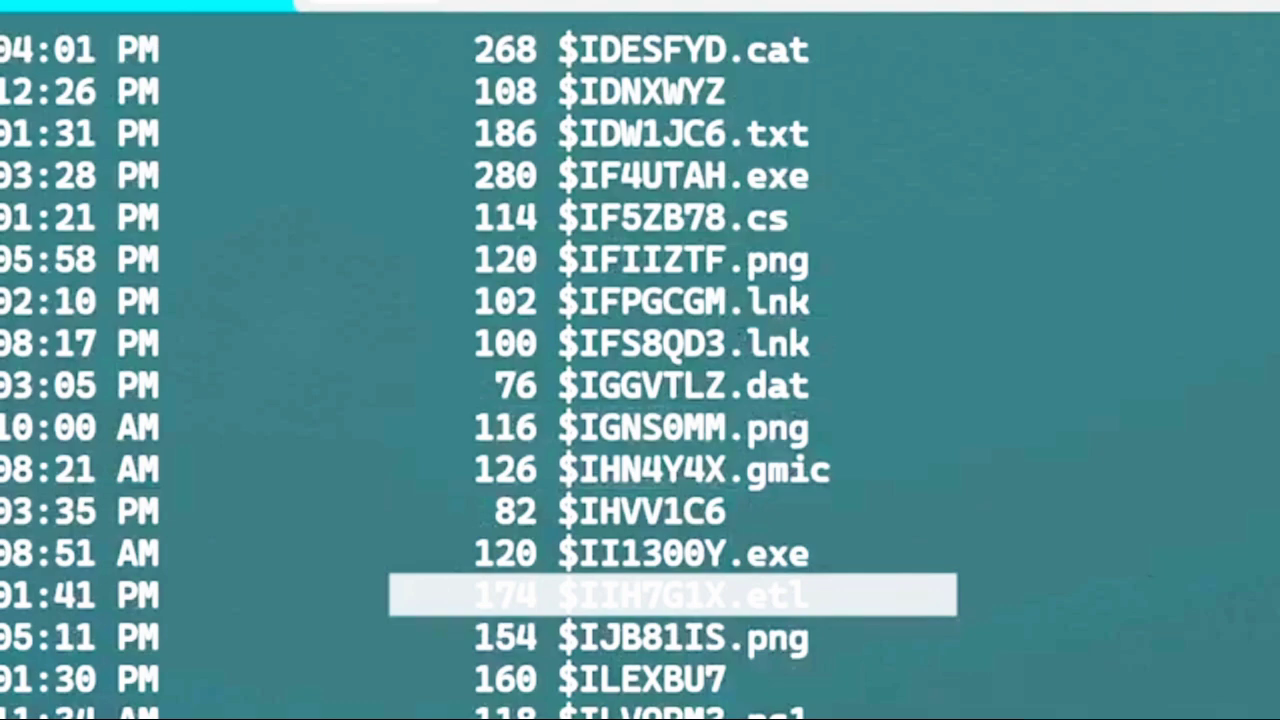
left_click_drag(562, 713, 596, 715)
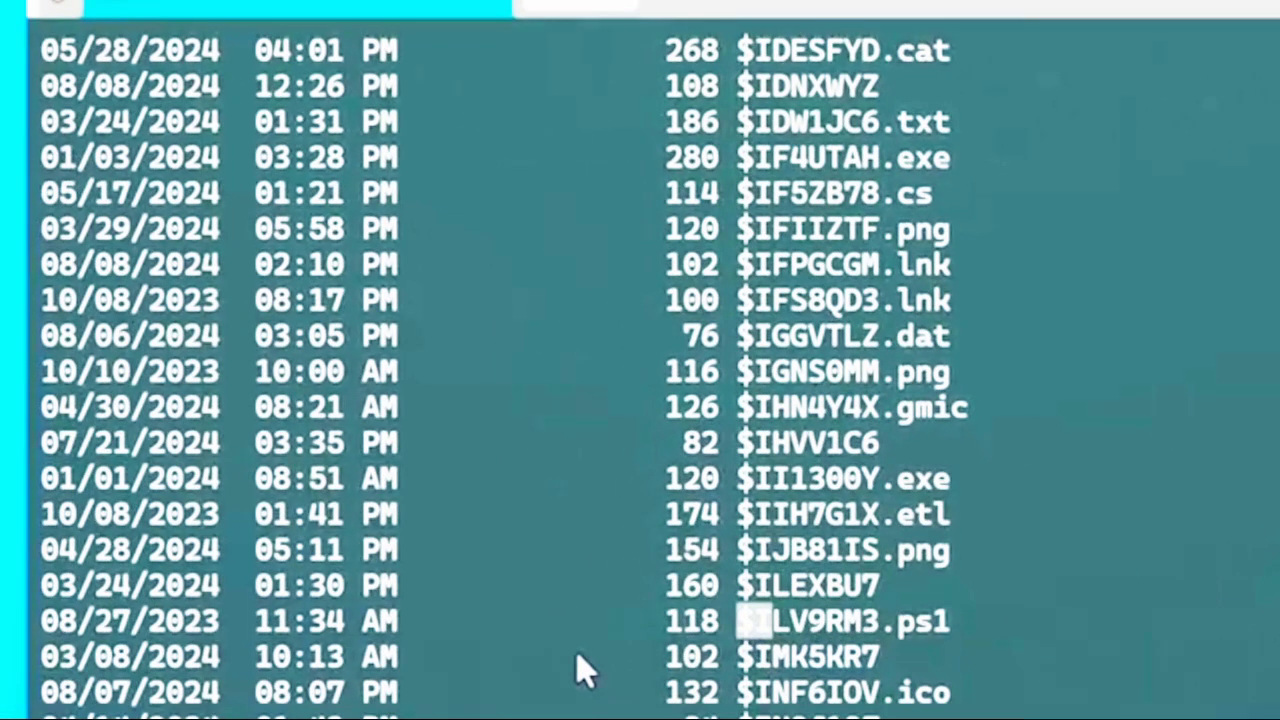
left_click_drag(577, 655, 1040, 661)
left_click(1037, 661)
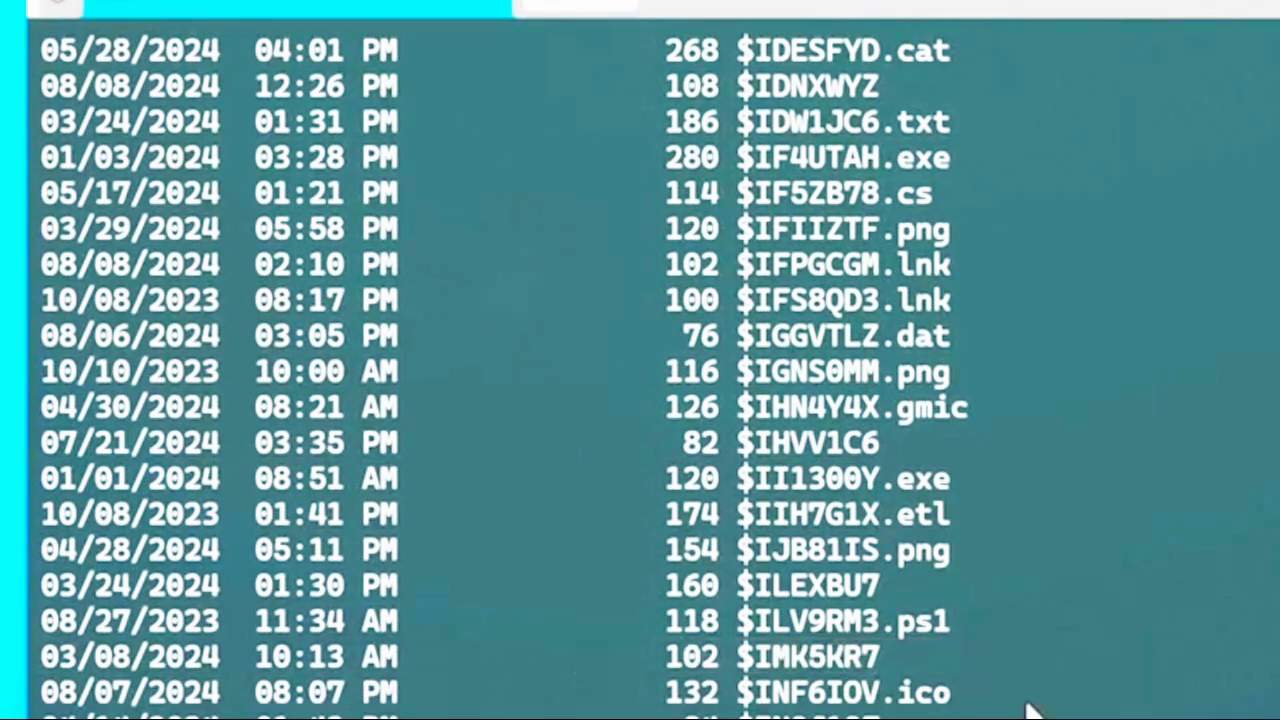
scroll(1040, 700, "up", 6)
scroll(1040, 700, "up", 4)
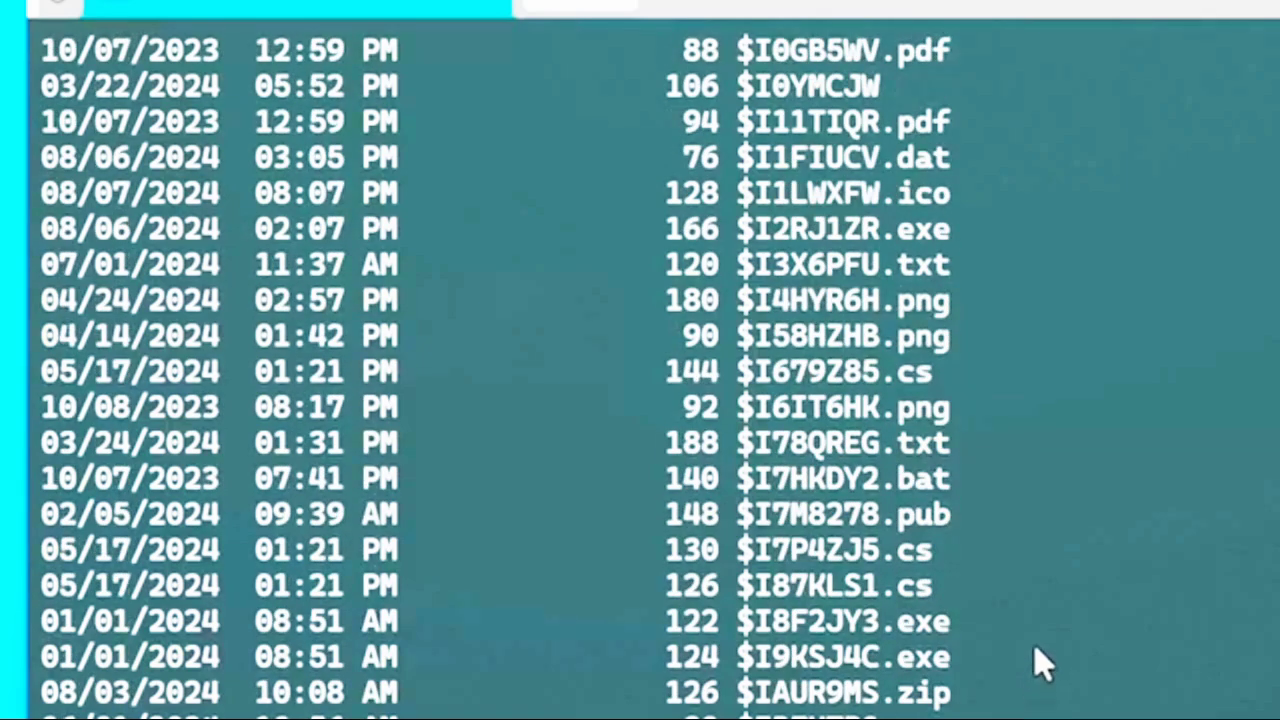
scroll(1040, 660, "up", 3)
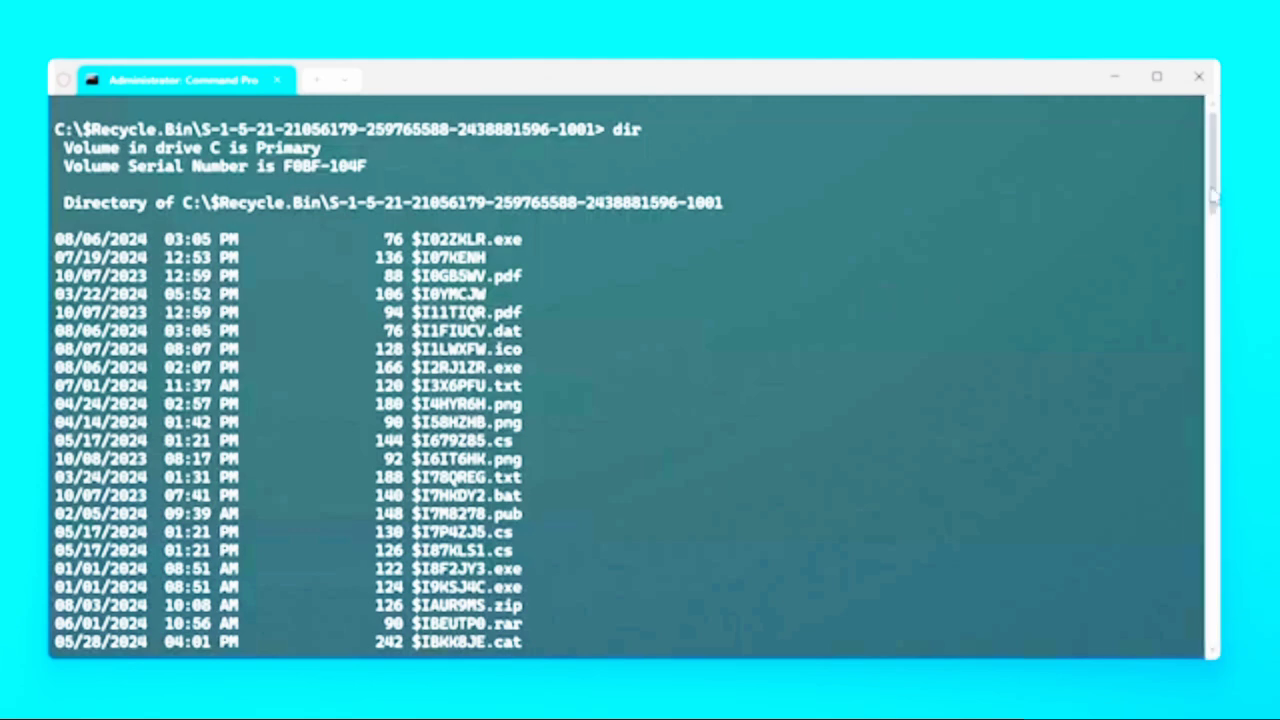
left_click_drag(1212, 194, 1180, 360)
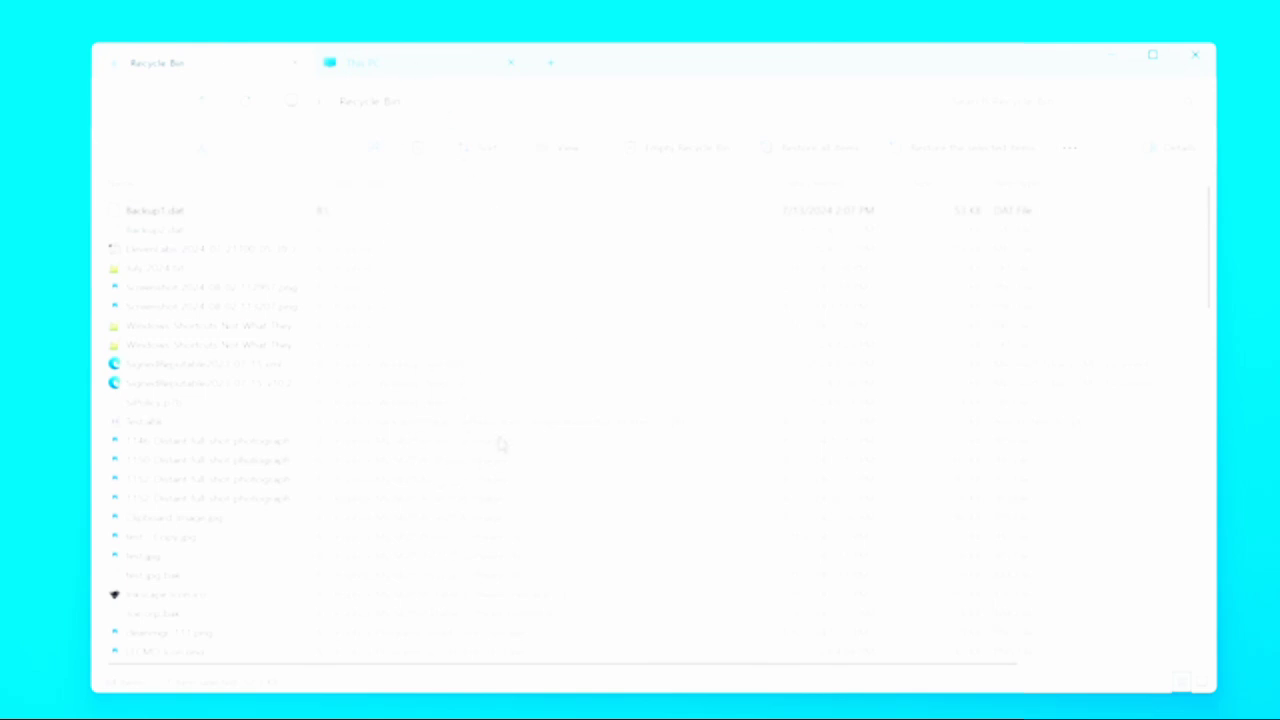
- Switch File Explorer from the Recycle Bin to This PC
left_click(407, 68)
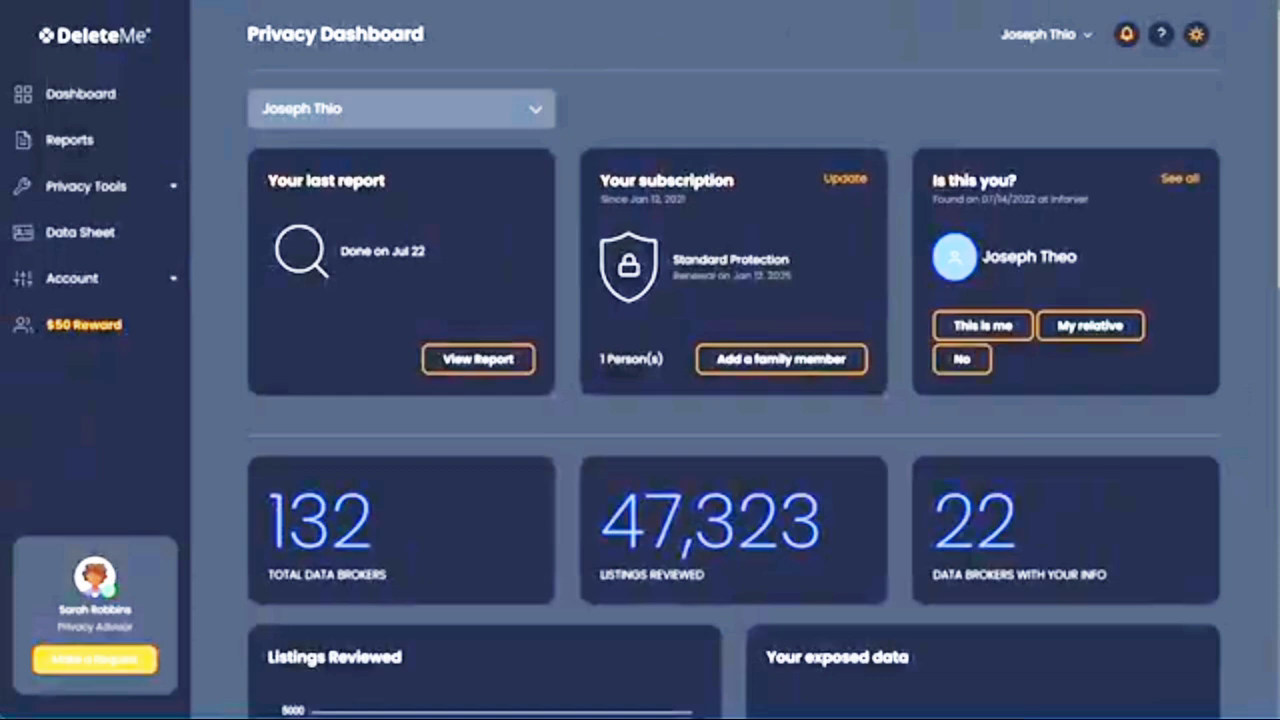
- Review the DeleteMe privacy dashboard down to the Listings Reviewed chart and the exposed data section
scroll(1272, 287, "down", 3)
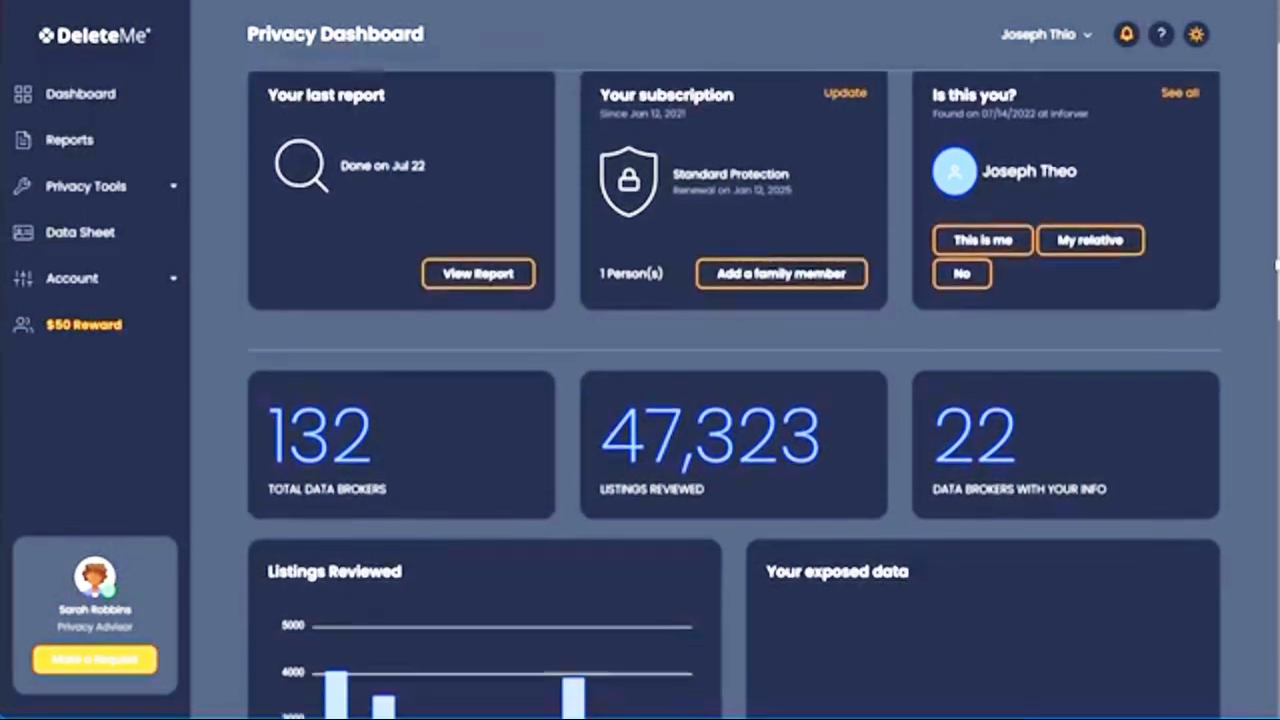
scroll(1272, 287, "down", 3)
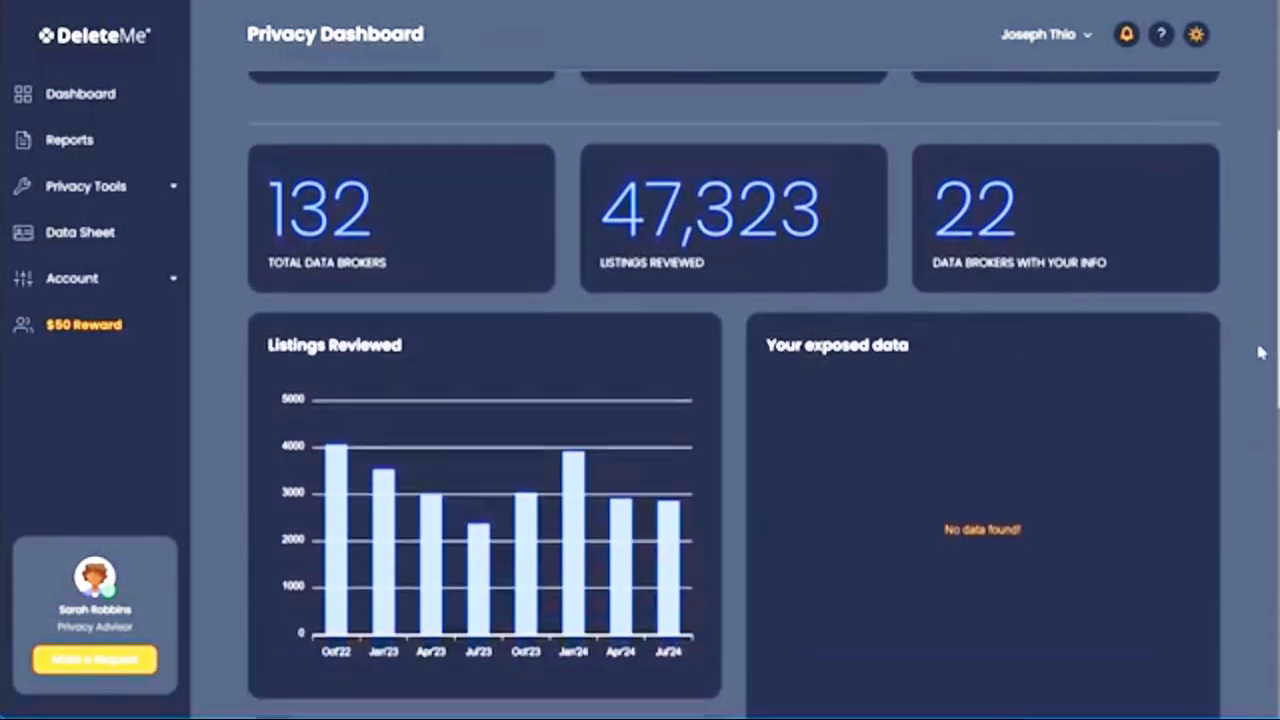
scroll(1258, 365, "down", 1)
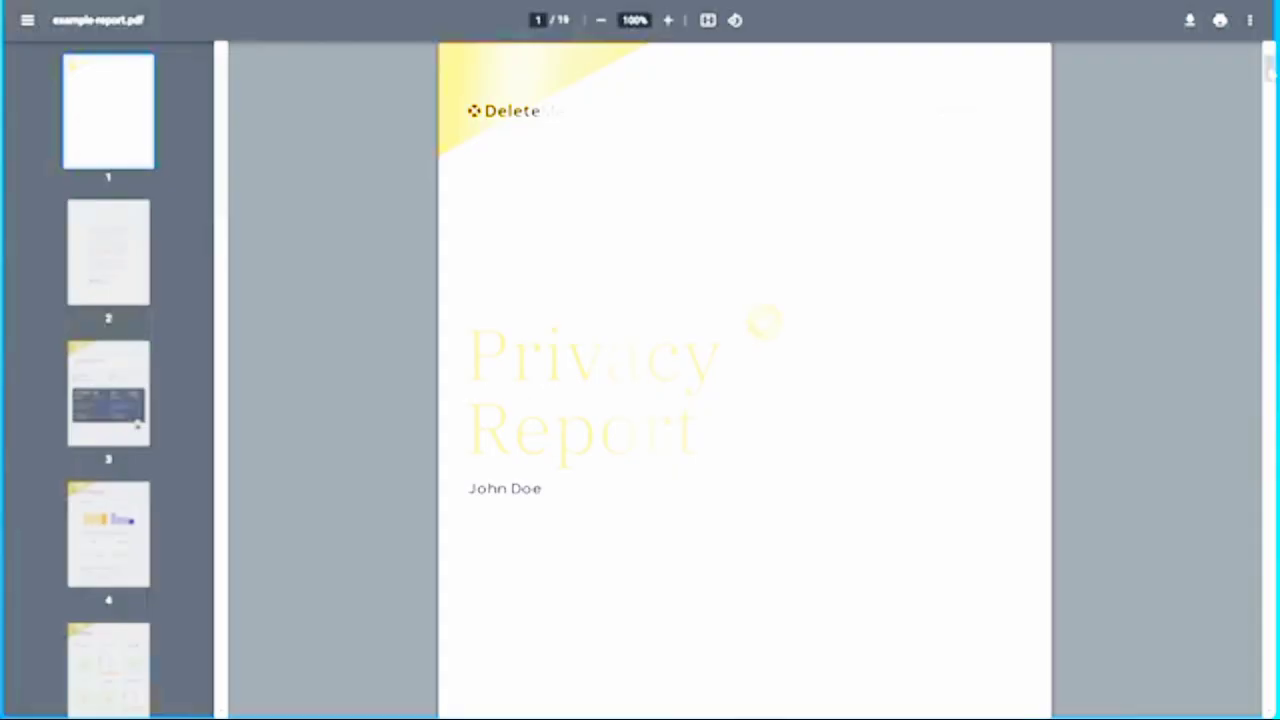
- Look through the data broker result pages of the example-report.pdf privacy report
scroll(745, 380, "down", 10)
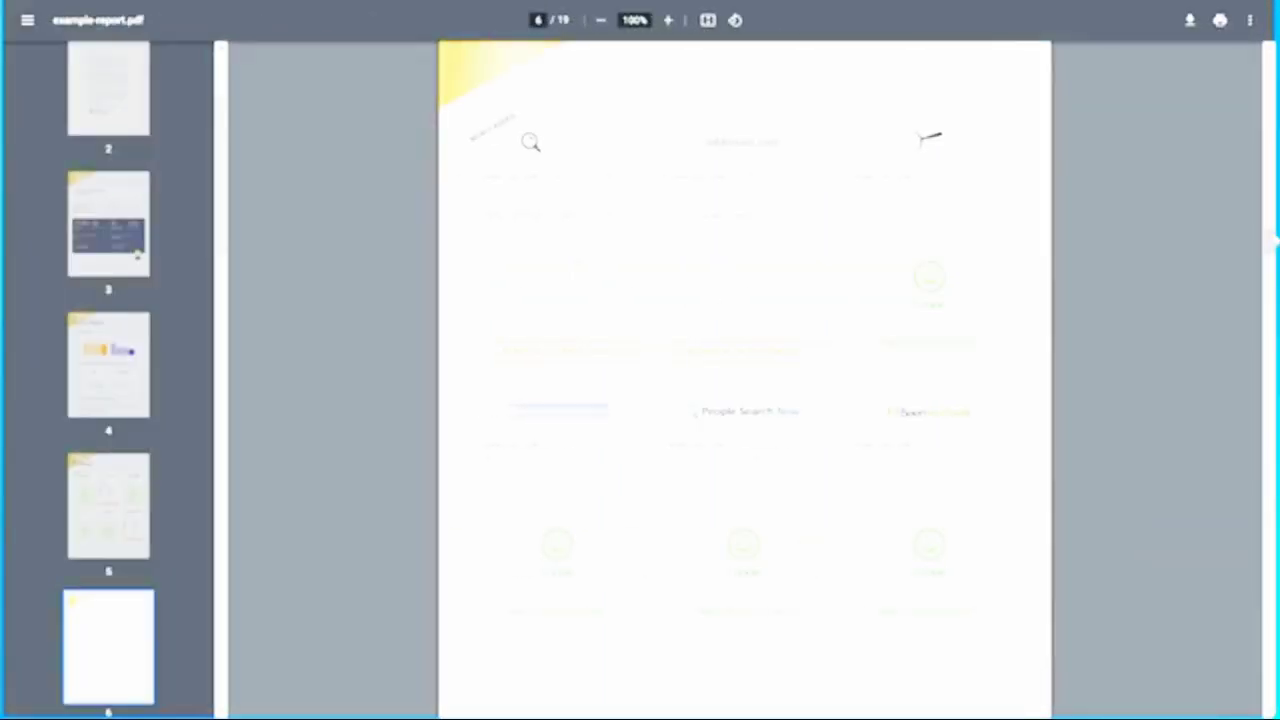
scroll(745, 380, "down", 8)
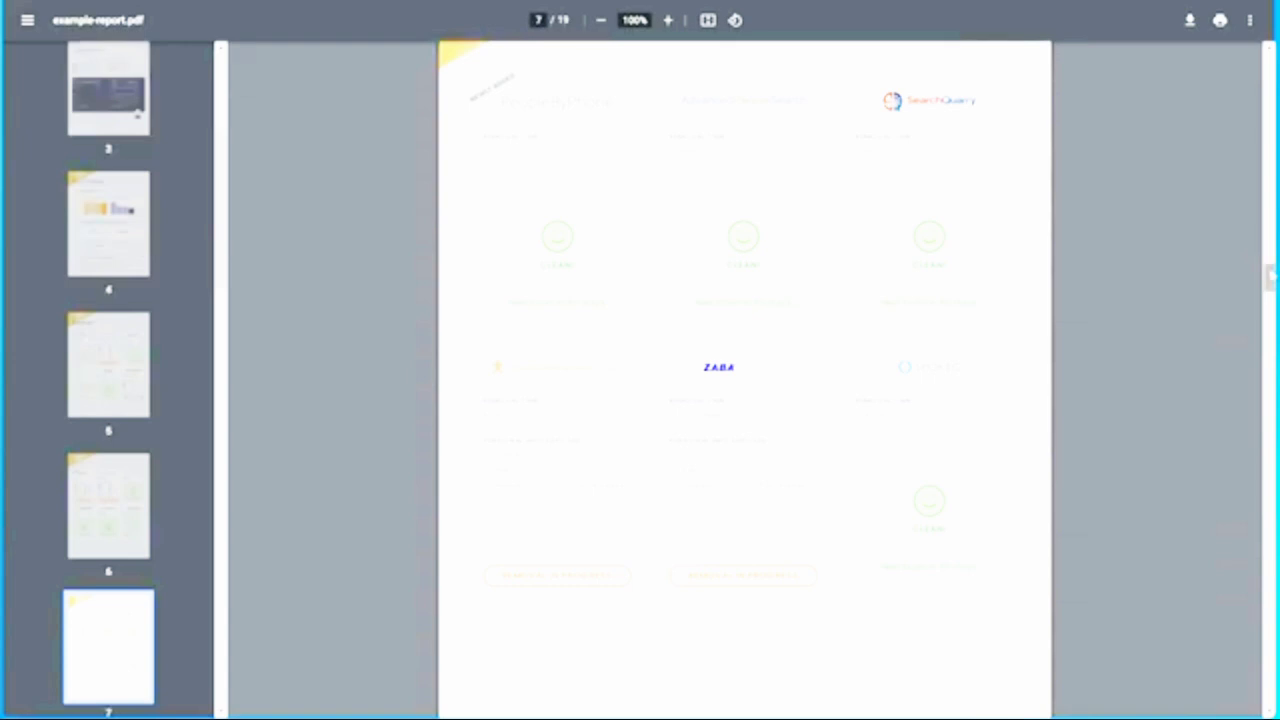
scroll(745, 380, "down", 8)
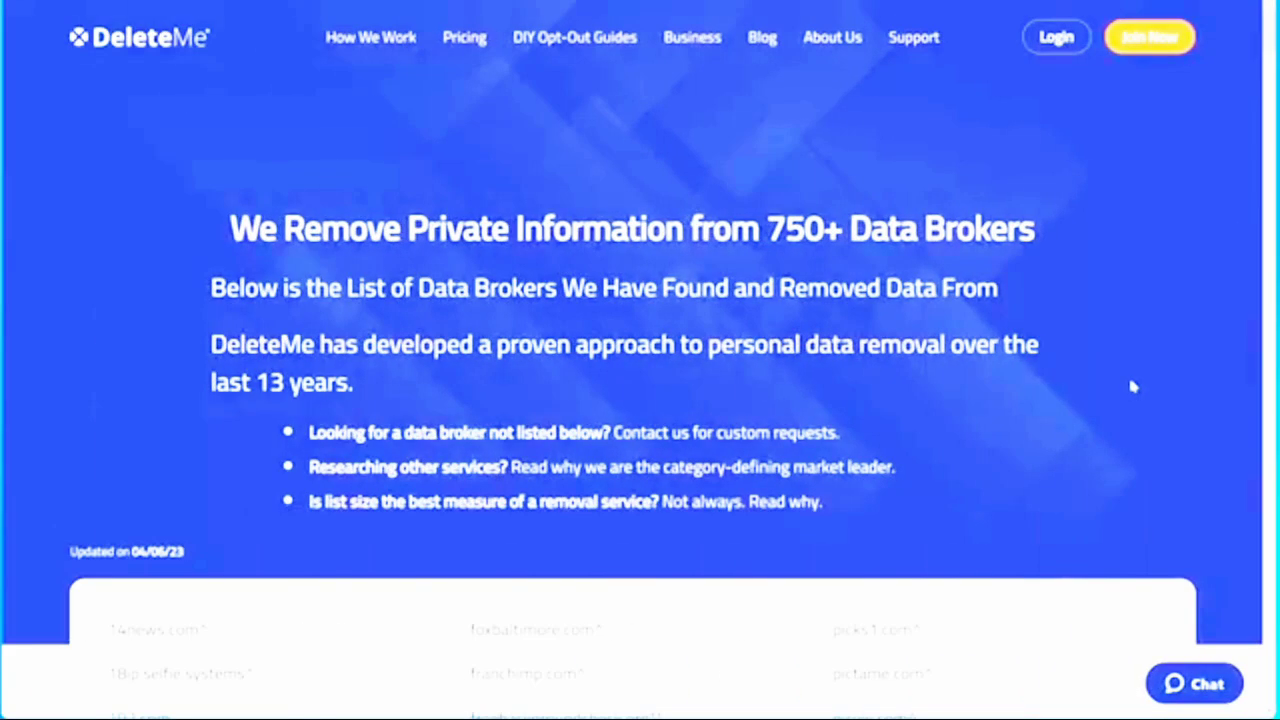
- Look through the DeleteMe list of data brokers and find the berkeley.edu entry
scroll(1134, 449, "down", 8)
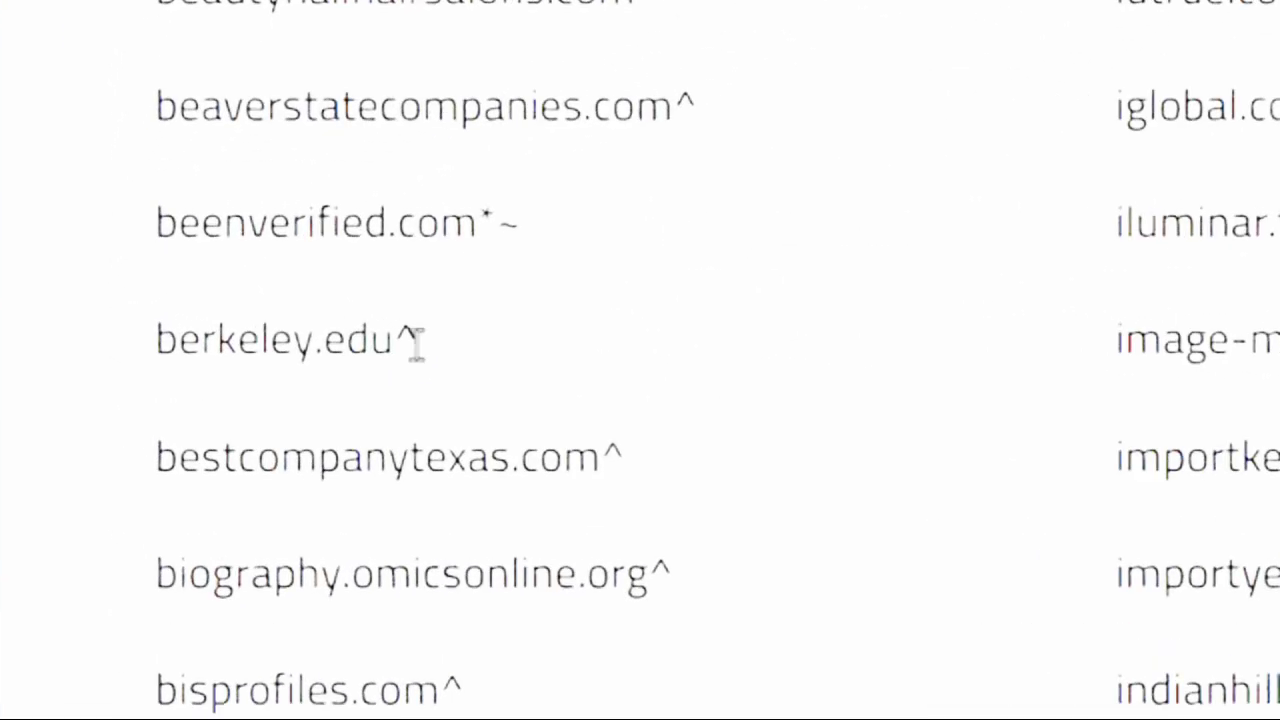
left_click_drag(417, 343, 135, 385)
left_click(223, 391)
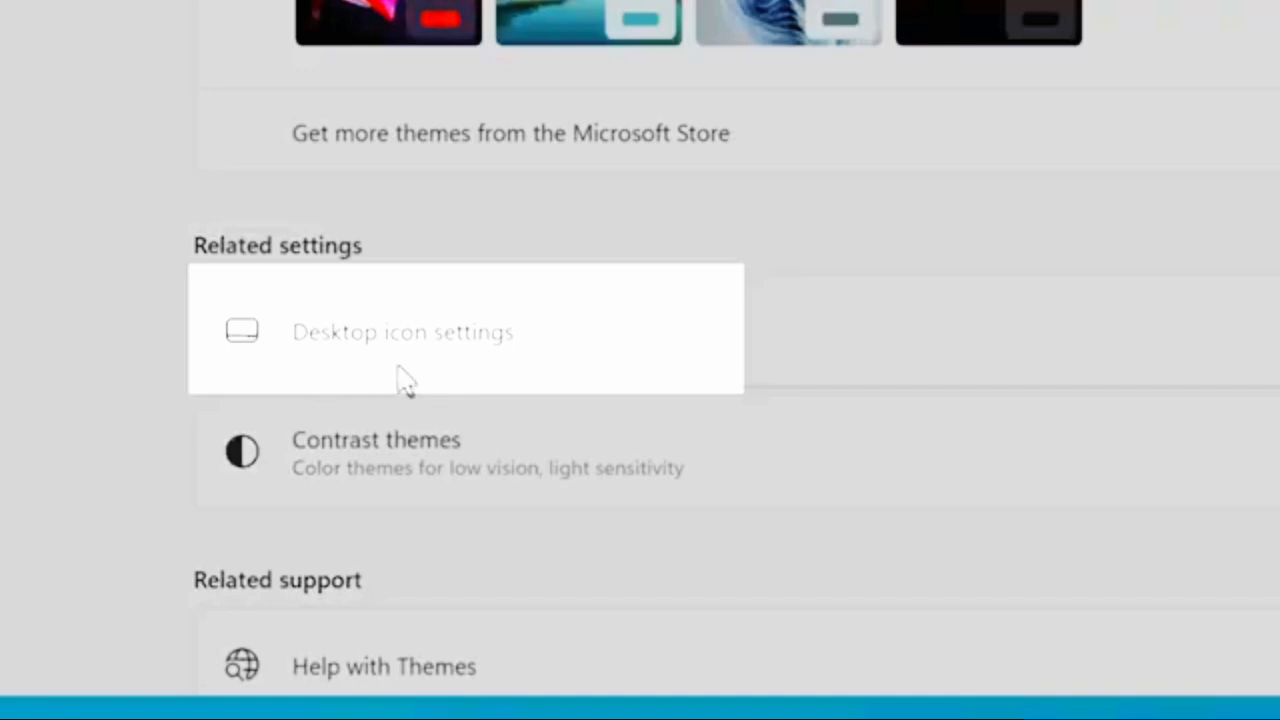
- Open the desktop icon settings from the theme settings and select the empty and full Recycle Bin icons in turn
left_click(415, 380)
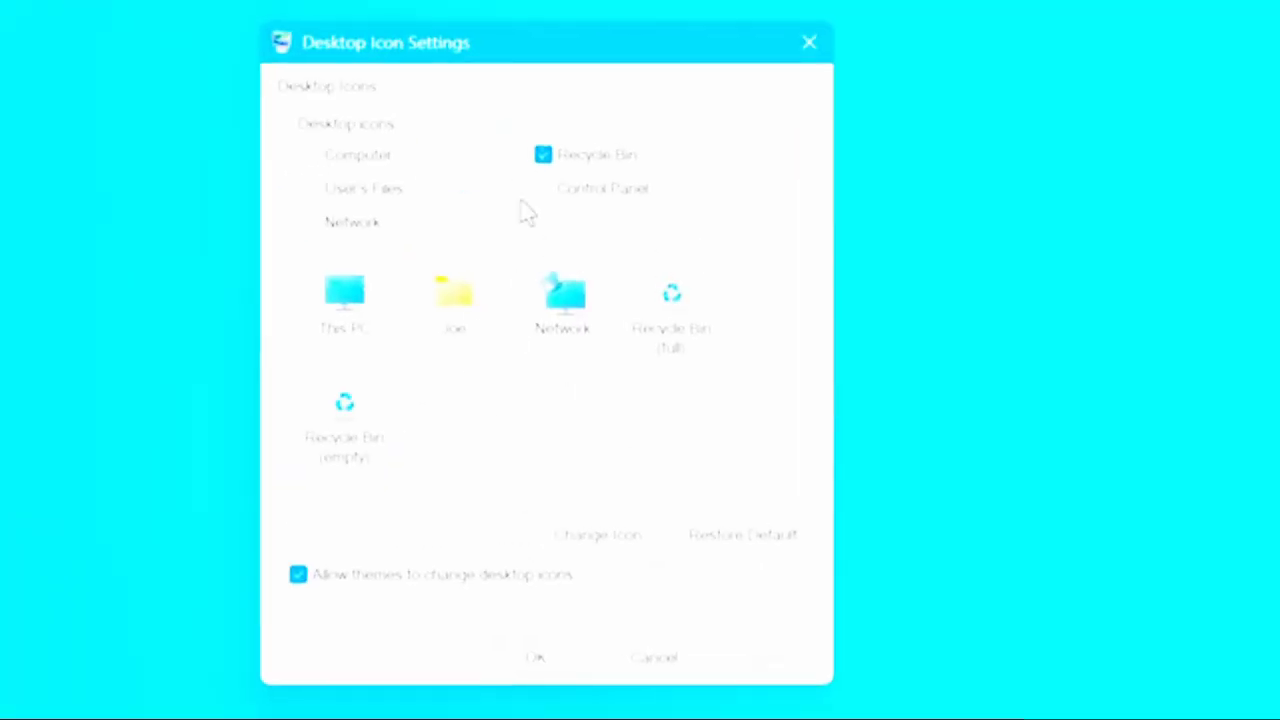
left_click(352, 406)
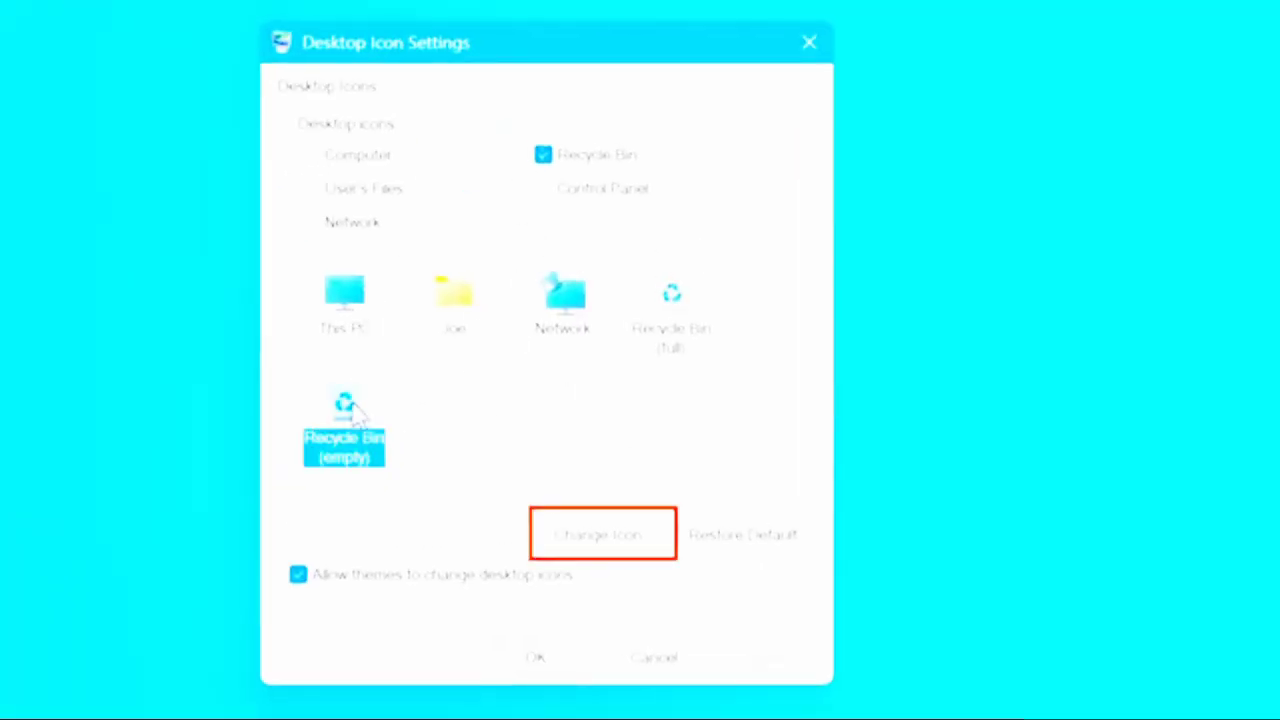
left_click(672, 300)
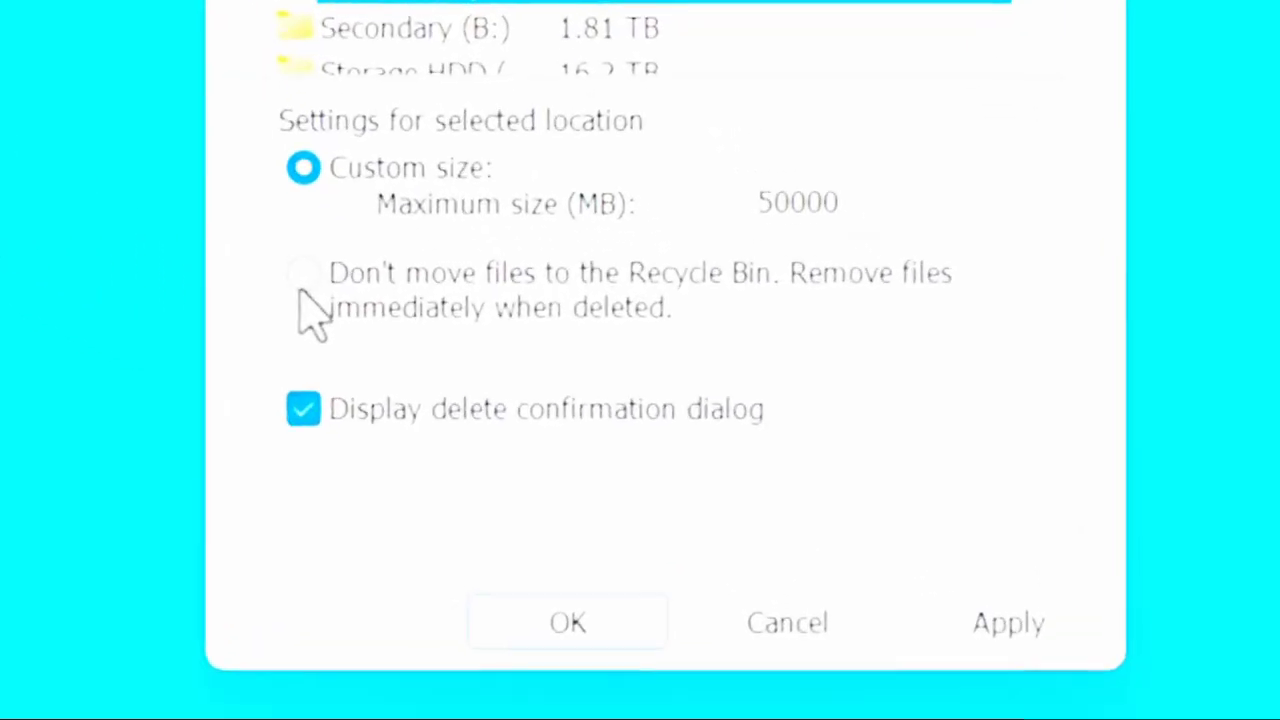
- In the Recycle Bin properties, choose to remove files immediately instead of moving them to the Recycle Bin
left_click(303, 245)
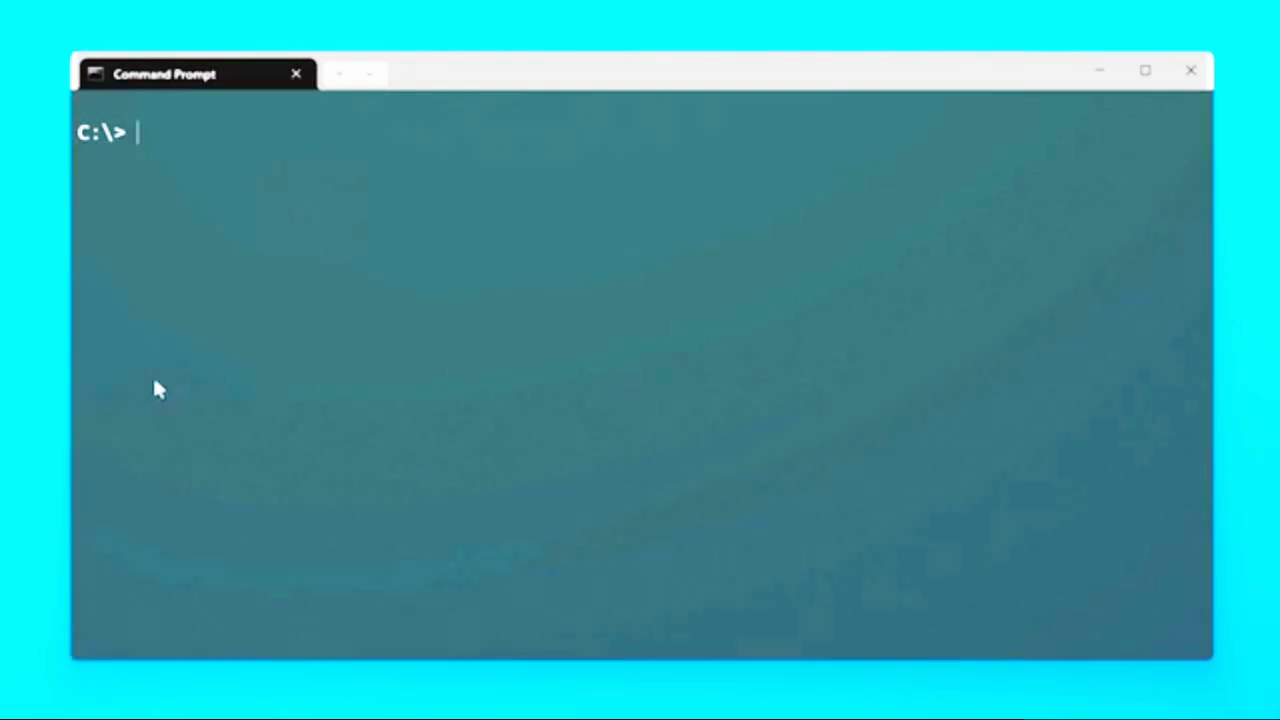
- Enter the command del somefile.txt at the C:\ prompt in the Command Prompt
type("del")
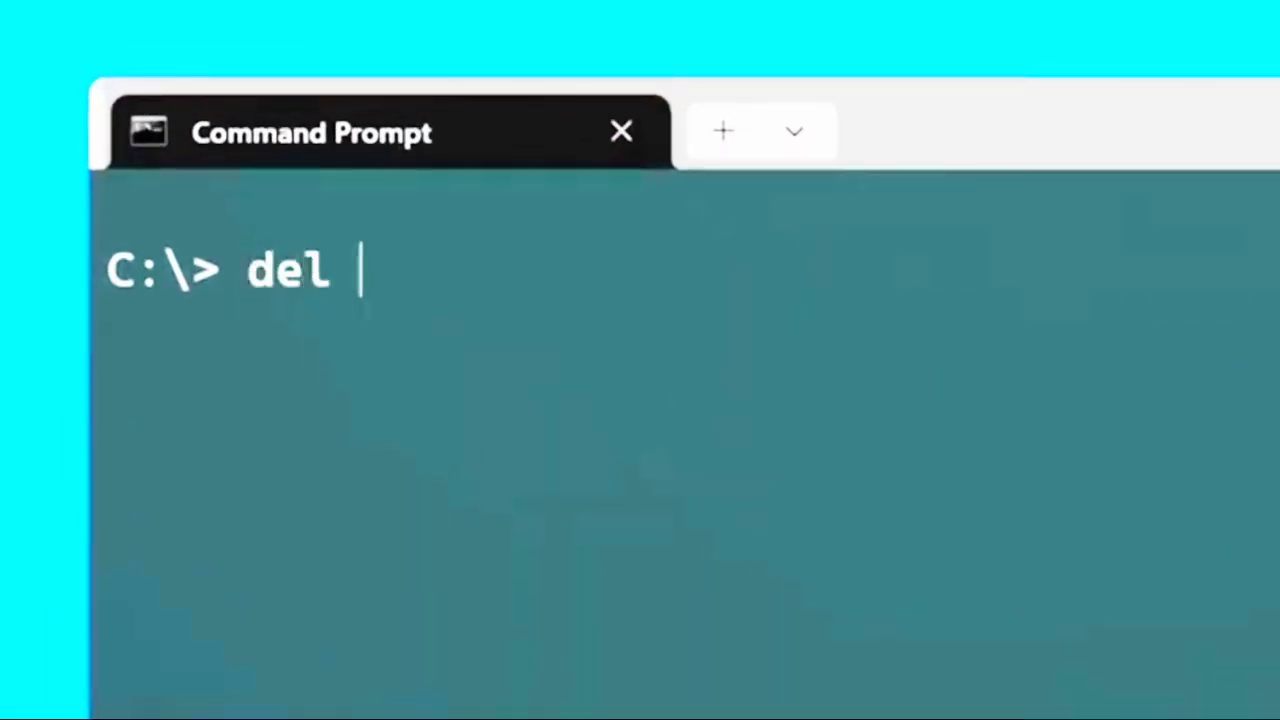
type("somefile.txt")
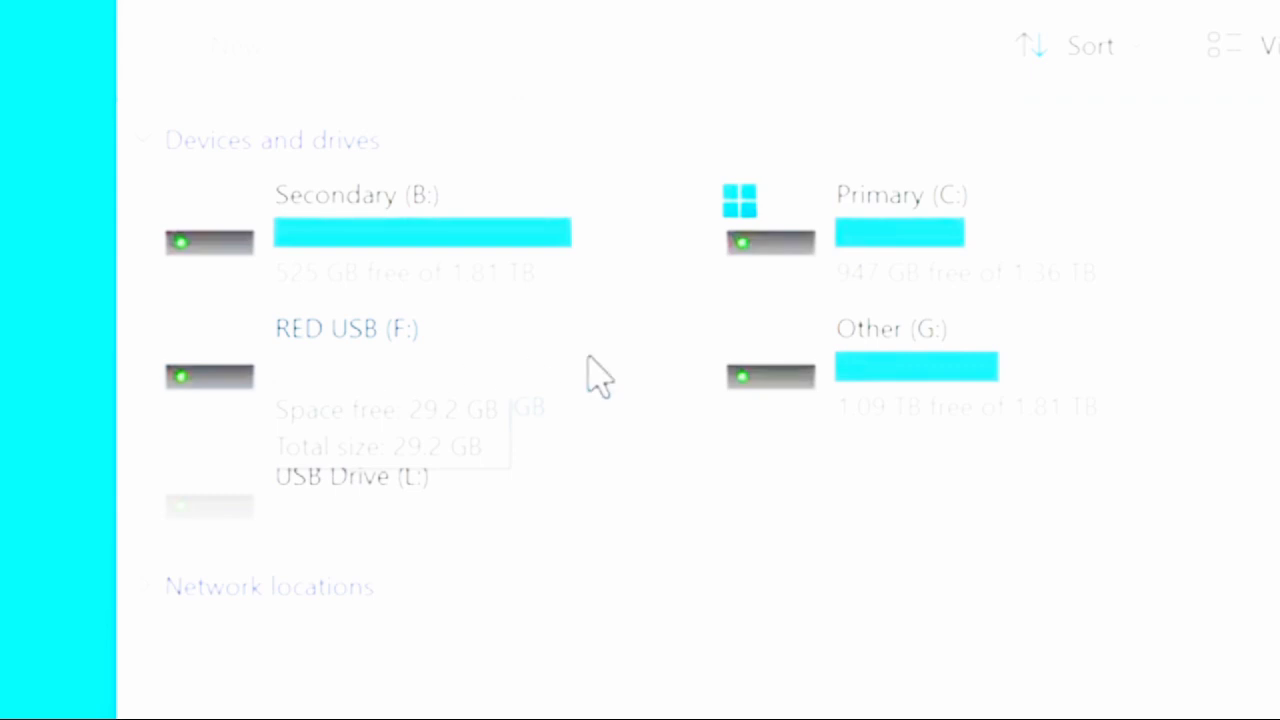
- Open the RED USB (F:) drive in File Explorer
double_click(589, 374)
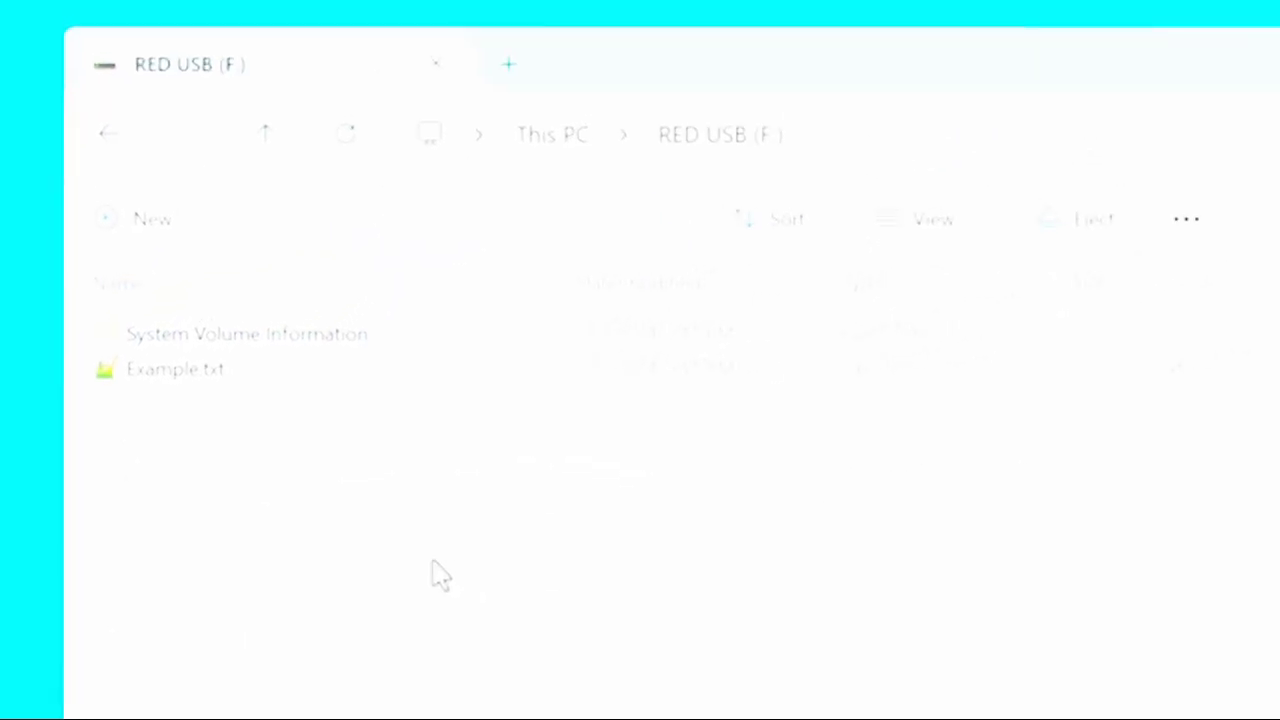
left_click_drag(432, 561, 466, 560)
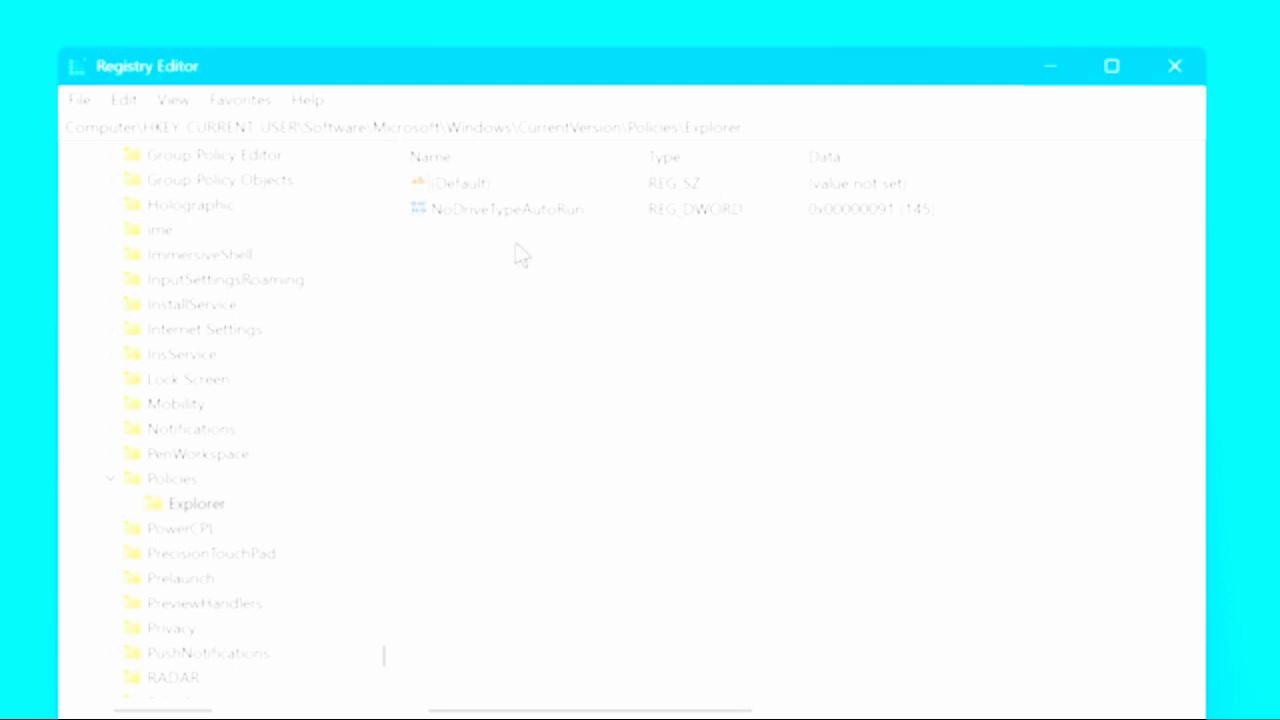
- In Registry Editor, add a DWORD value named RecycleBinDrives to the Policies\Explorer key and open it for editing
right_click(491, 300)
mouse_move(501, 275)
left_click(818, 386)
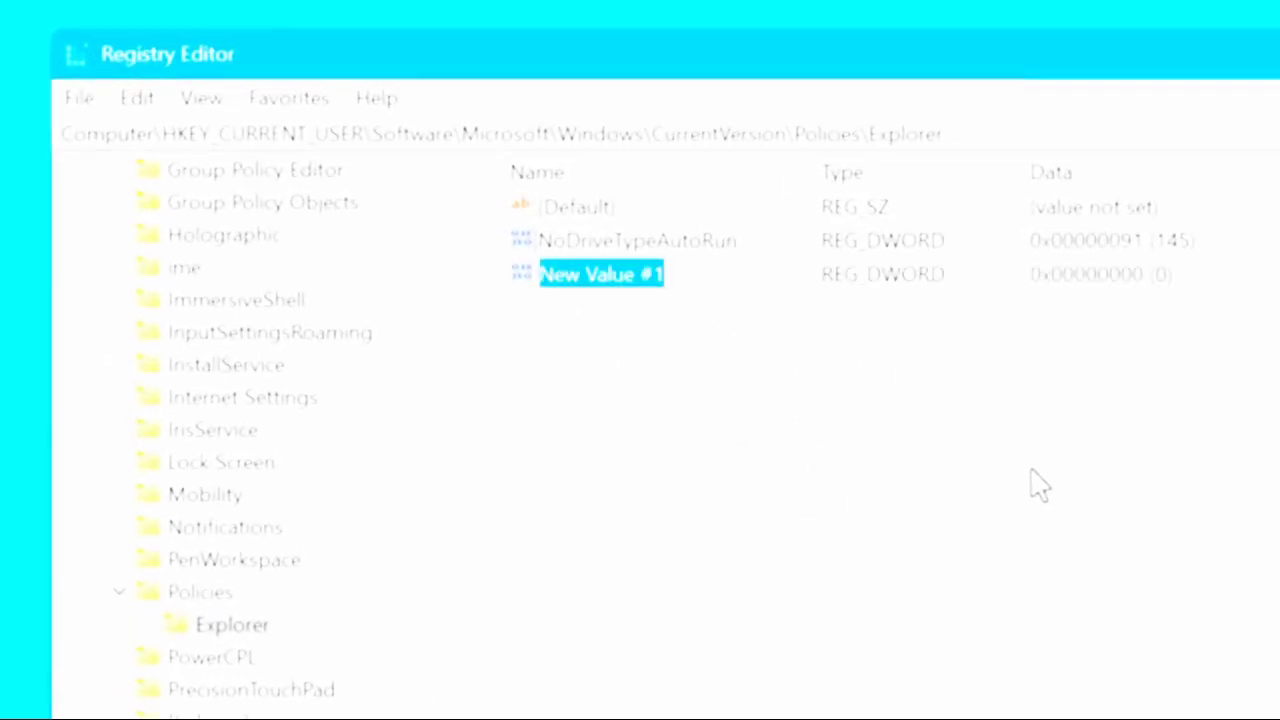
type("RecycleBinDrives")
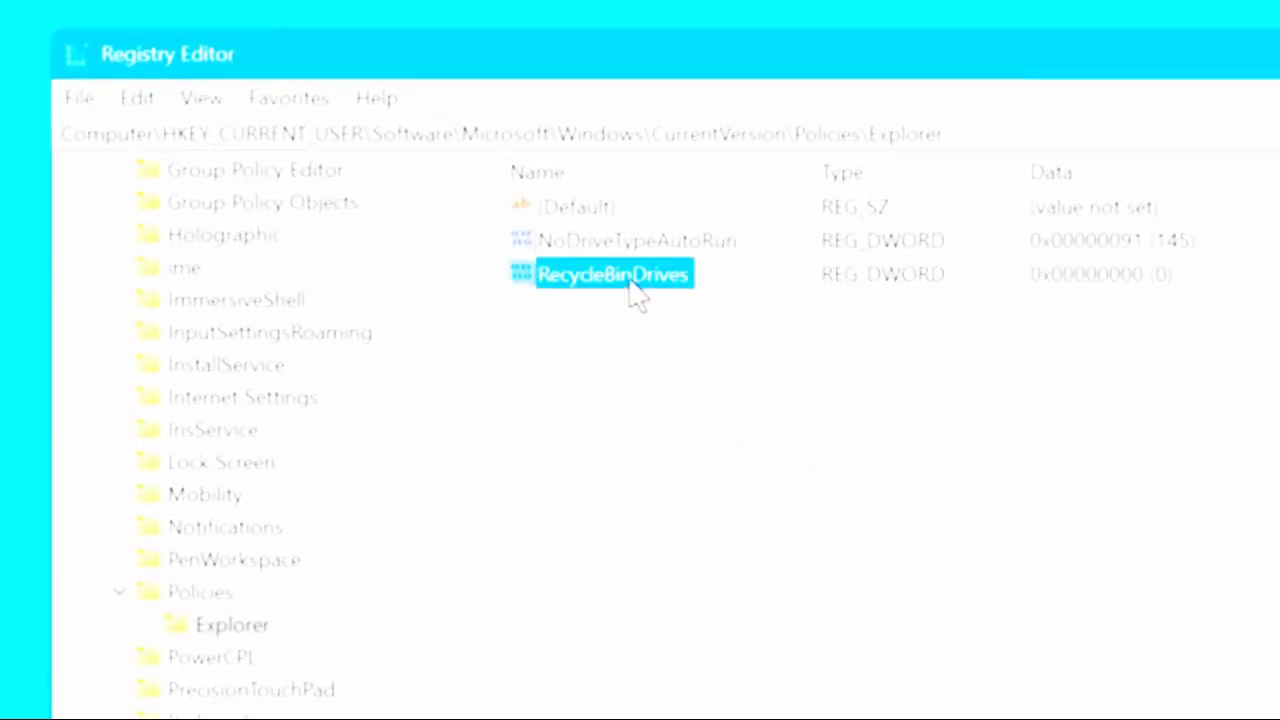
double_click(630, 276)
left_click(496, 491)
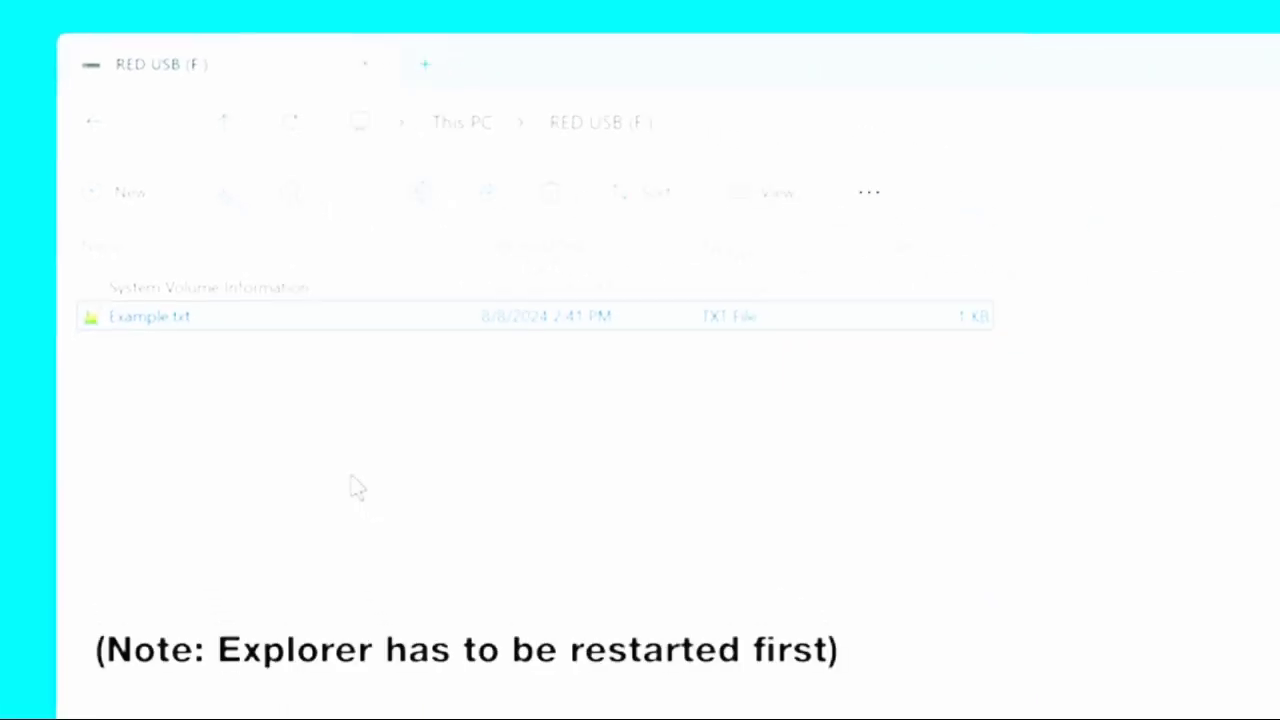
- Delete Example.txt from the RED USB (F:) drive in File Explorer
key("Delete")
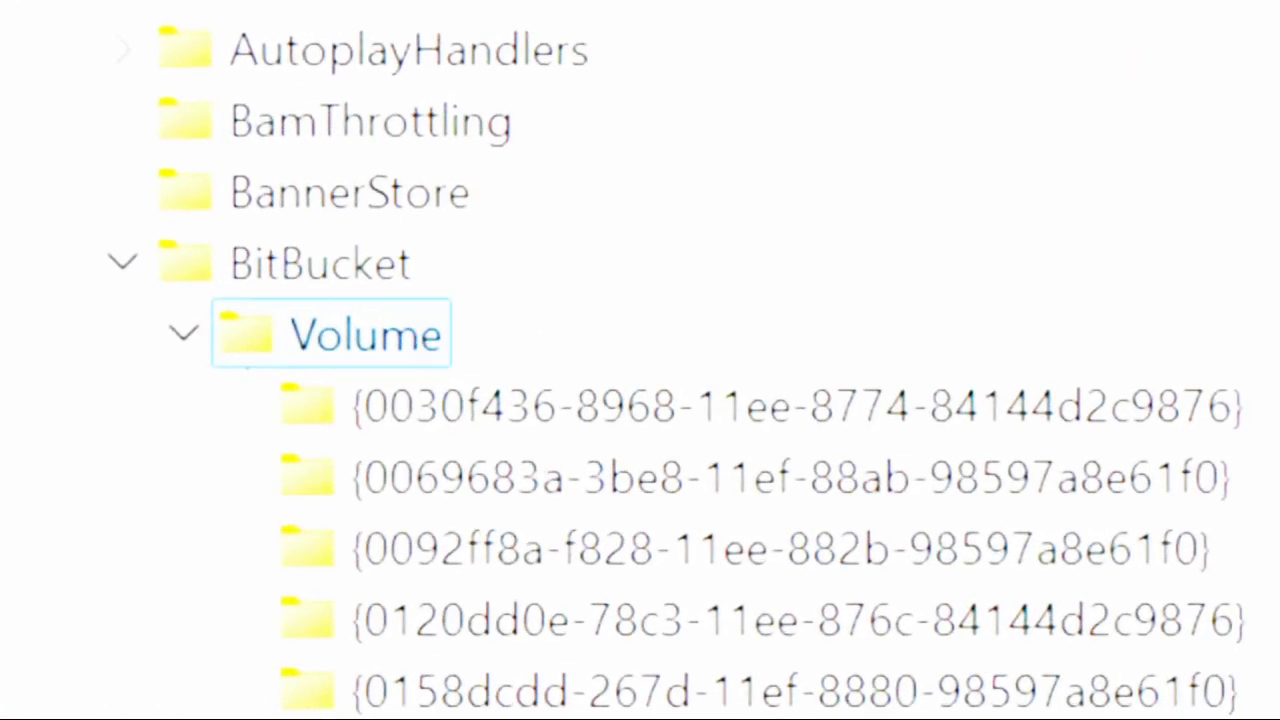
- In Registry Editor, select the BitBucket key and examine the MaxCapacity and NukeOnDelete values of its Volume subkeys
left_click(300, 265)
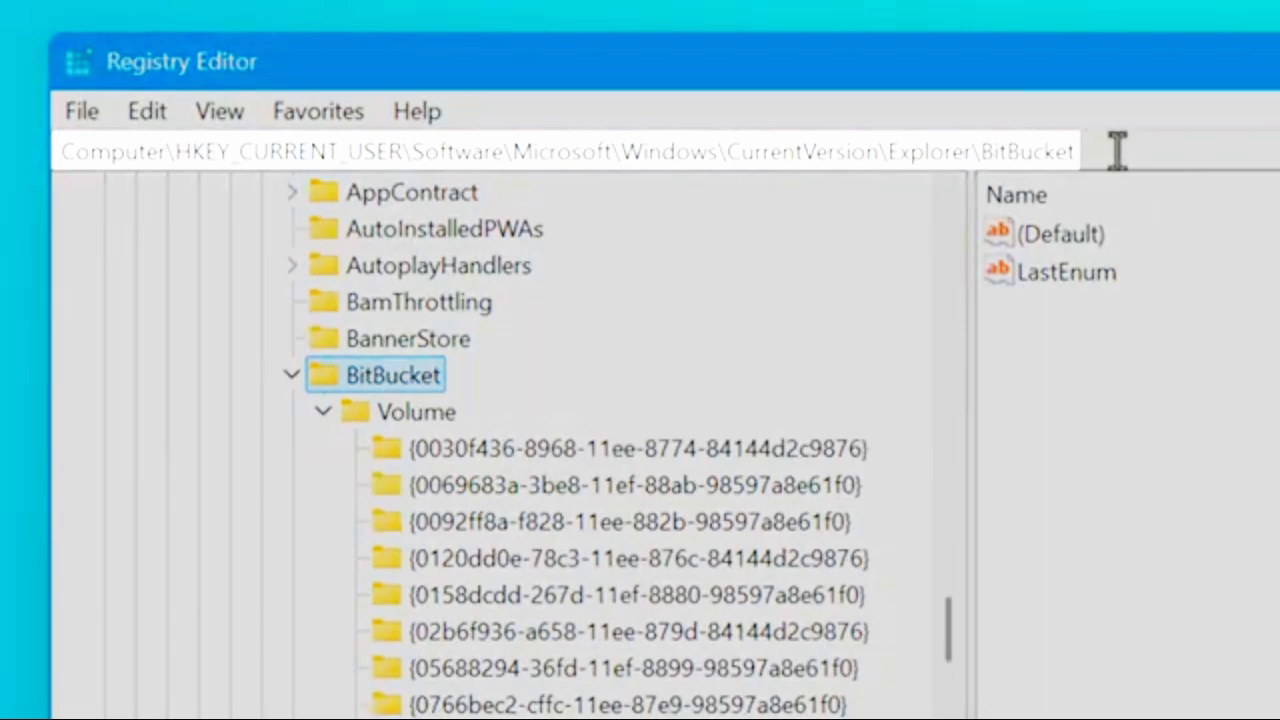
left_click(1137, 150)
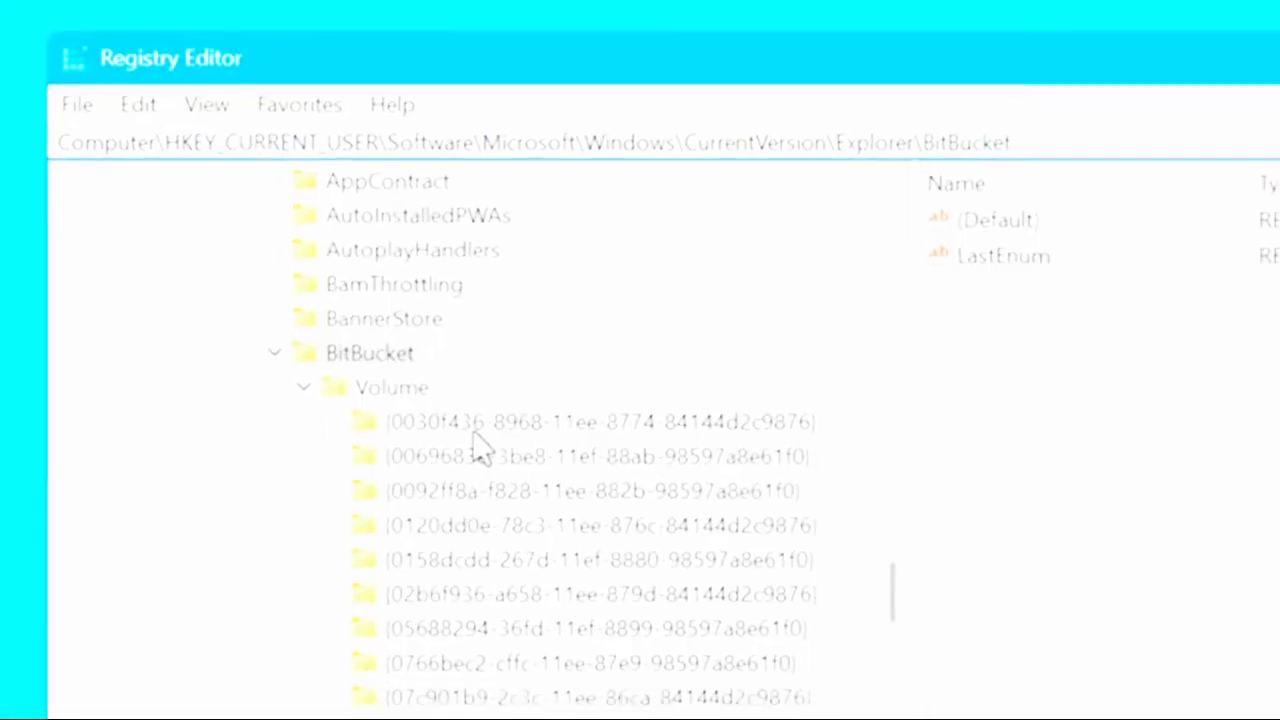
left_click(474, 430)
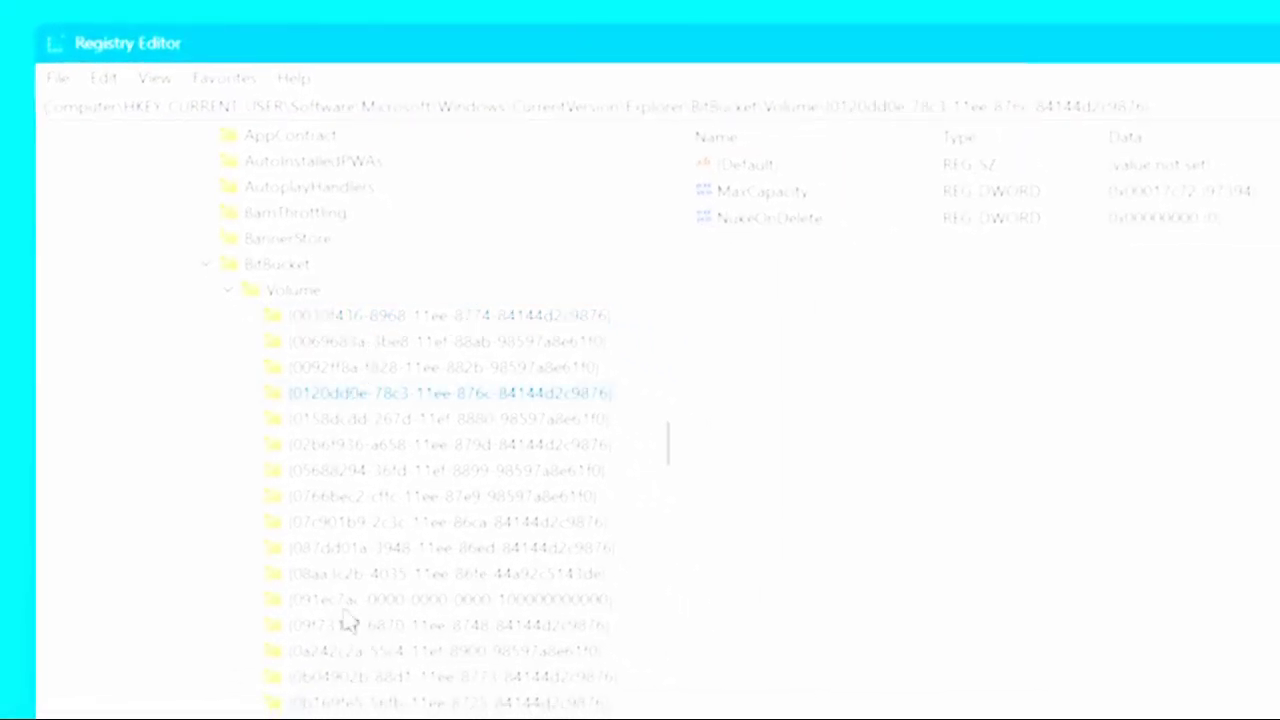
left_click(346, 606)
left_click(468, 428)
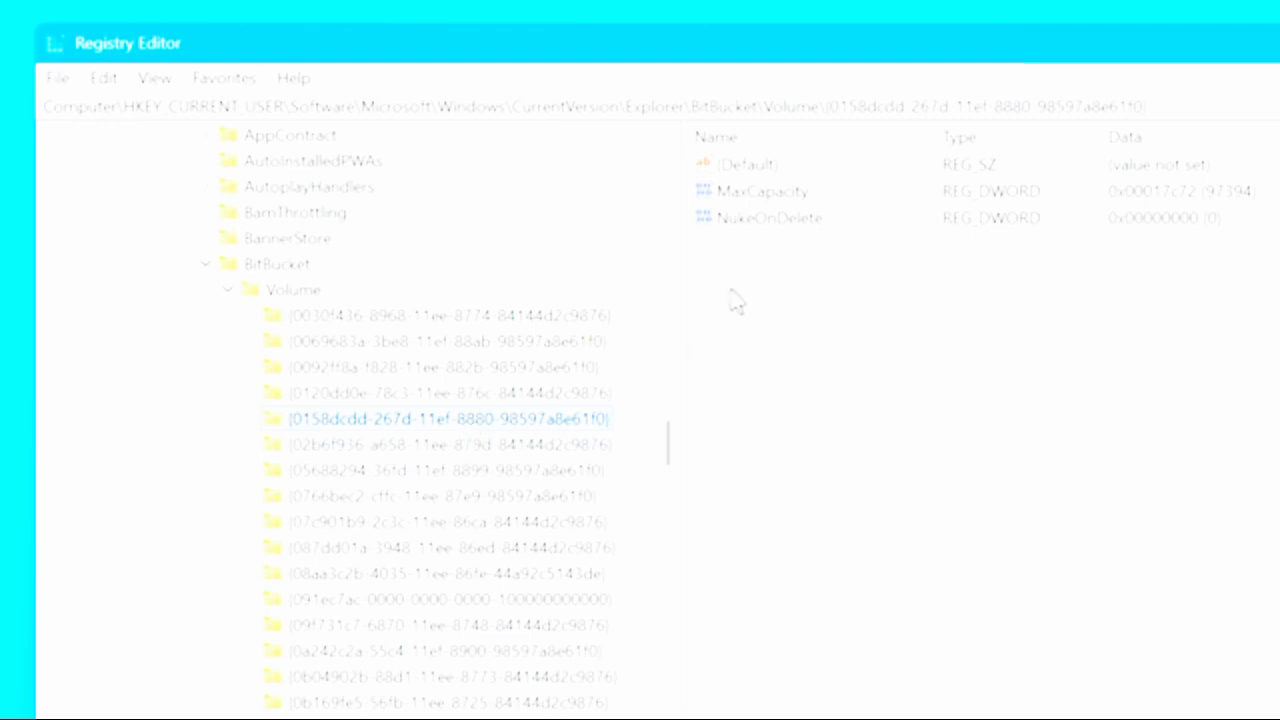
- Examine NukeOnDelete and MaxCapacity in the {0158dcdd-267d-11ef-8880-98597a8e61f0} volume key, and compare them with the values in other volume keys further down
left_click(757, 218)
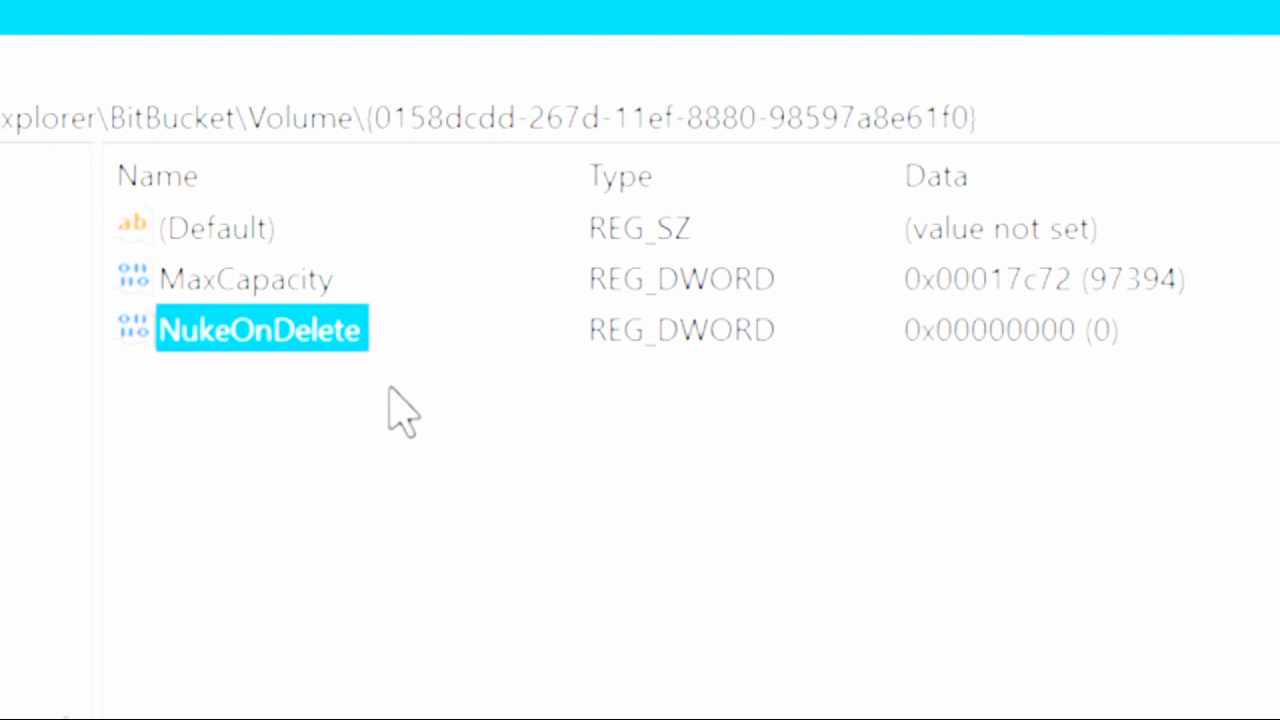
left_click(213, 280)
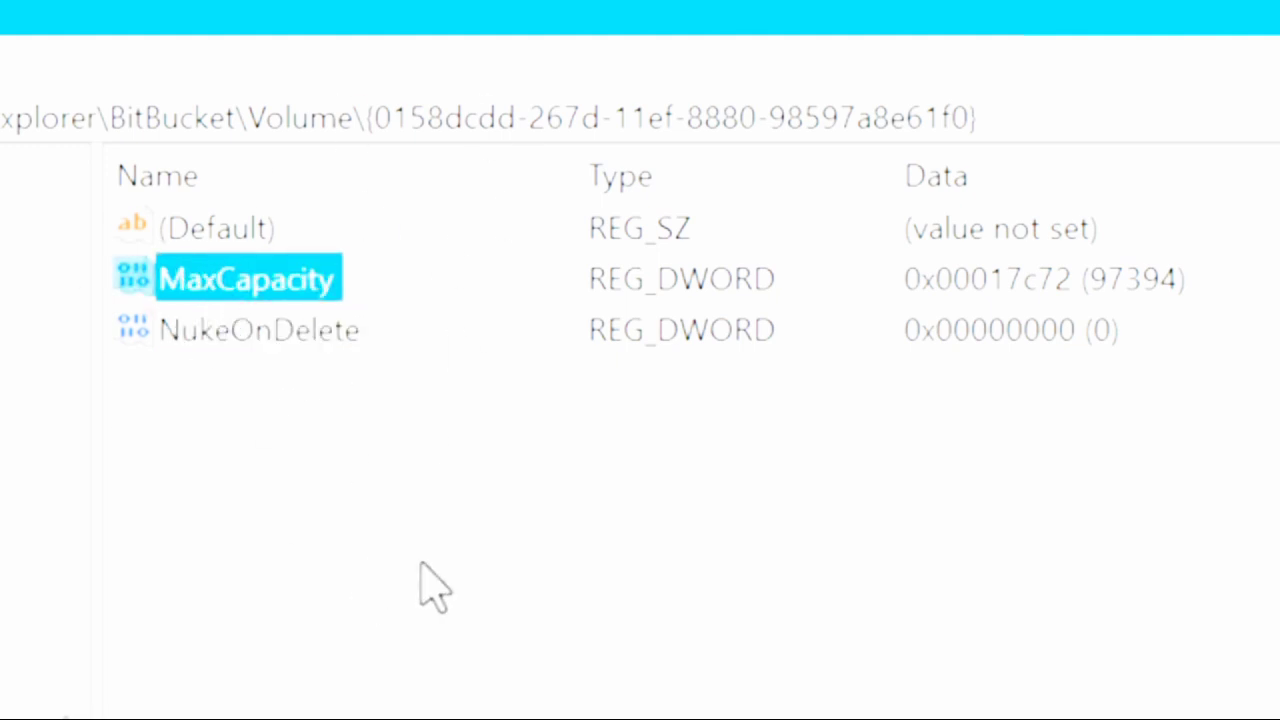
left_click(5, 560)
key("Down")
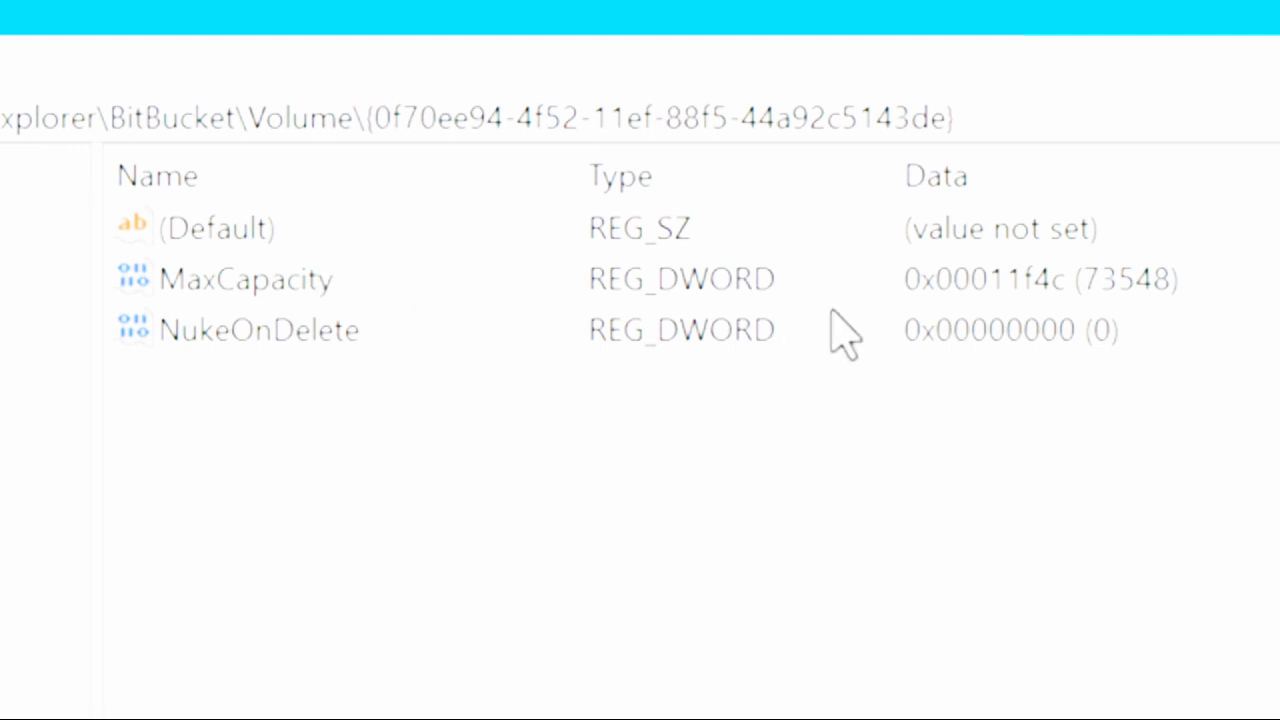
key("Down")
key("Down")
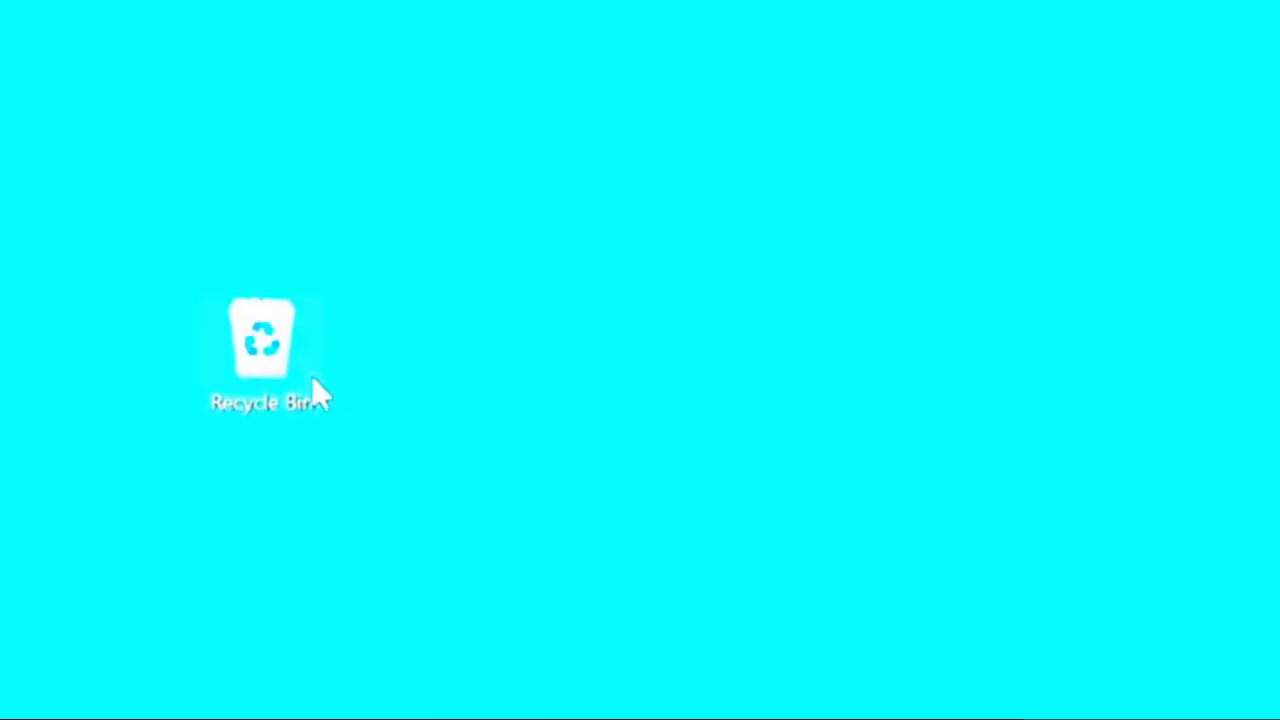
key("Down")
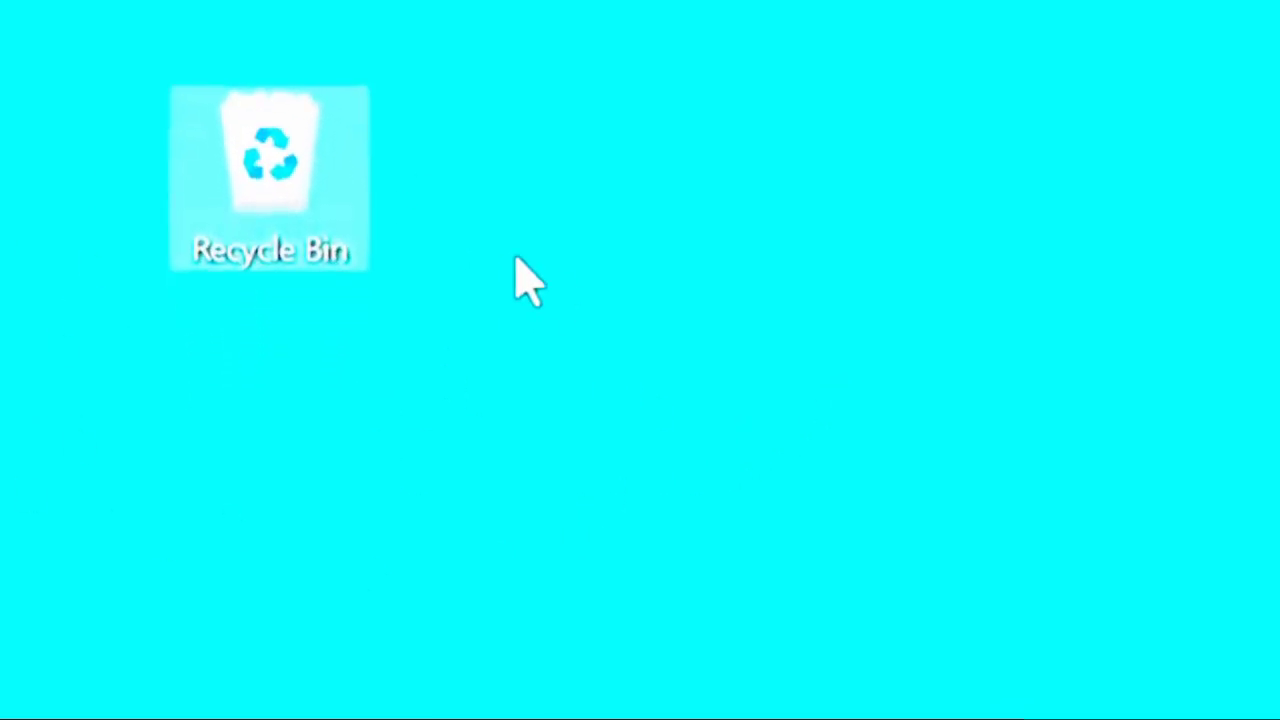
- Start creating a new desktop shortcut and enter explorer as the item's location
right_click(318, 142)
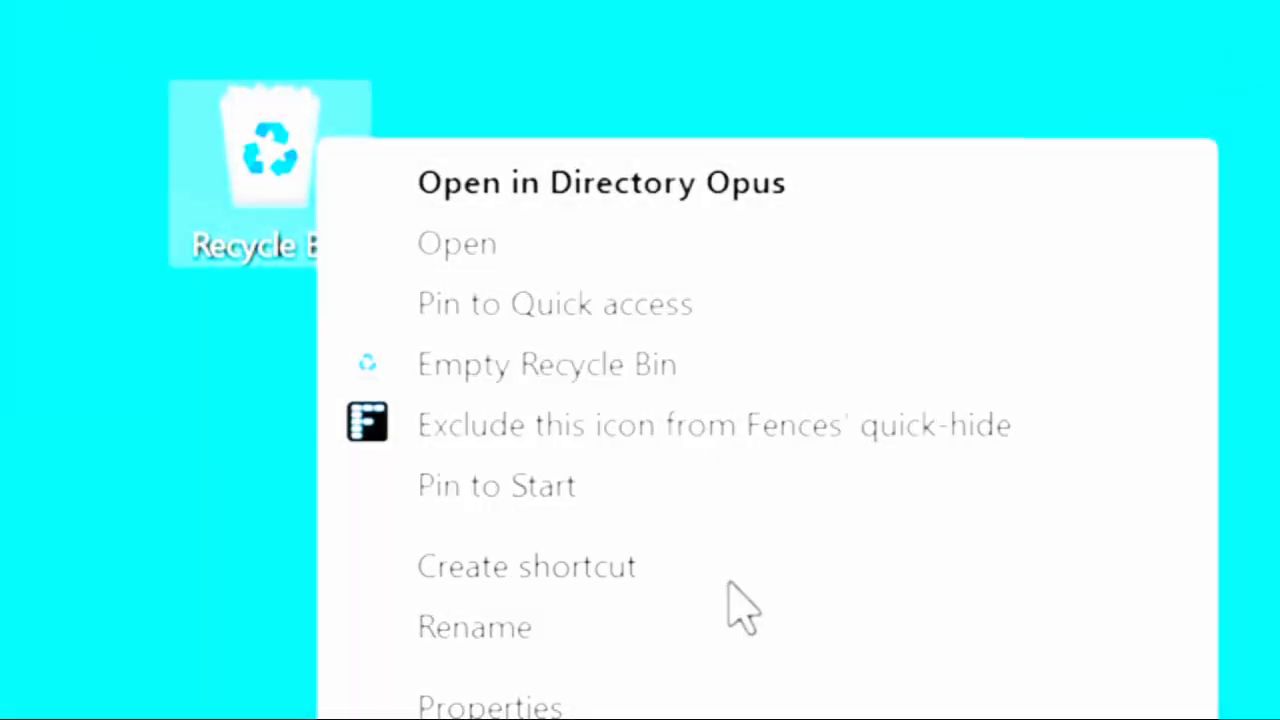
key("Escape")
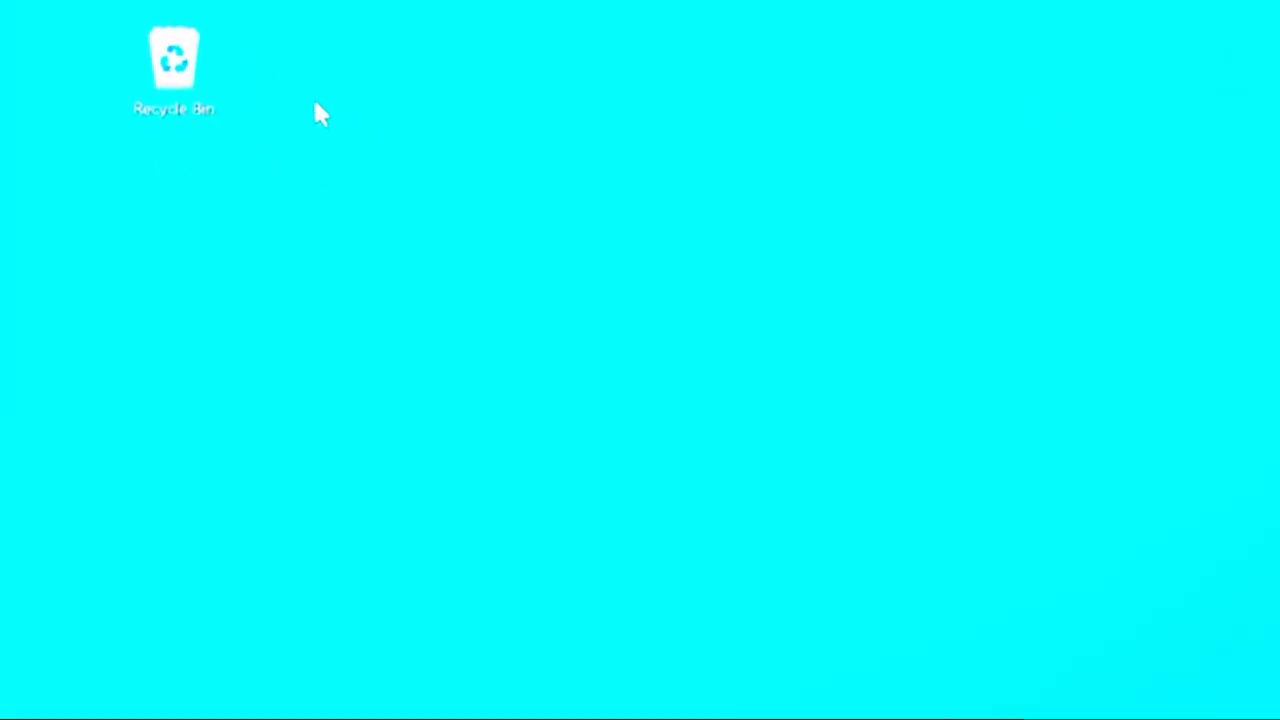
right_click(316, 102)
mouse_move(416, 500)
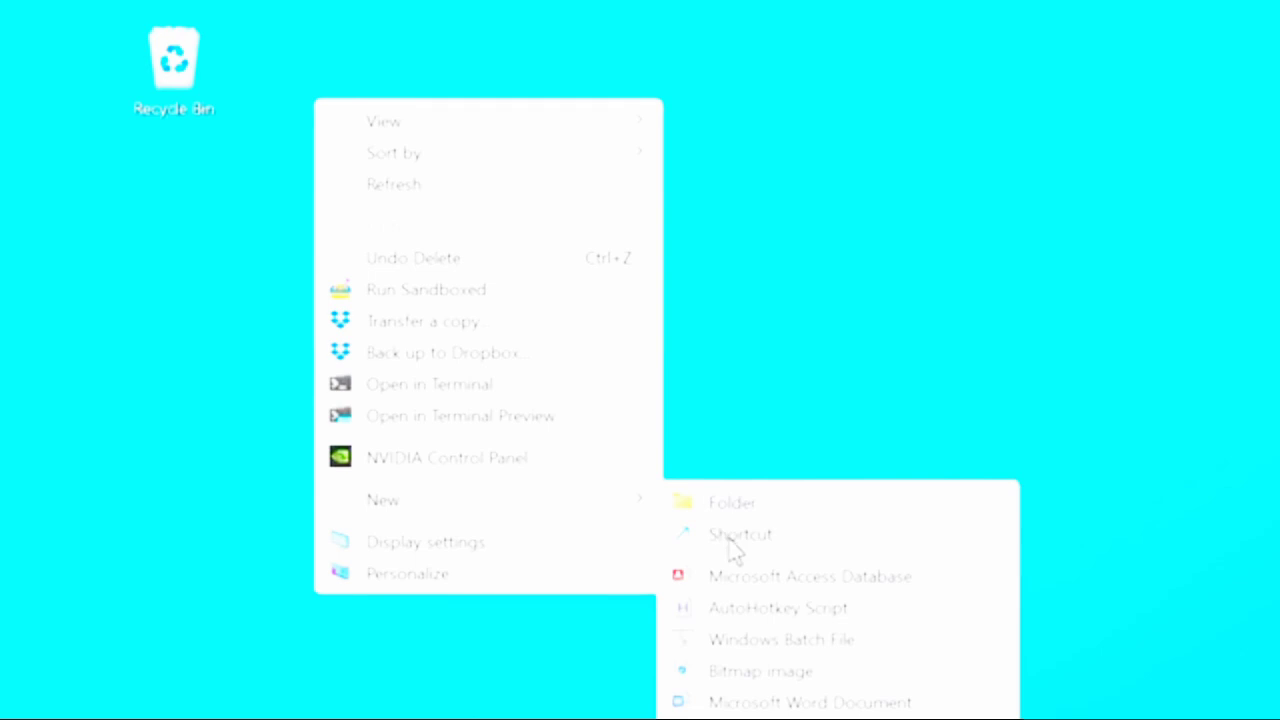
left_click(730, 540)
type("explorer")
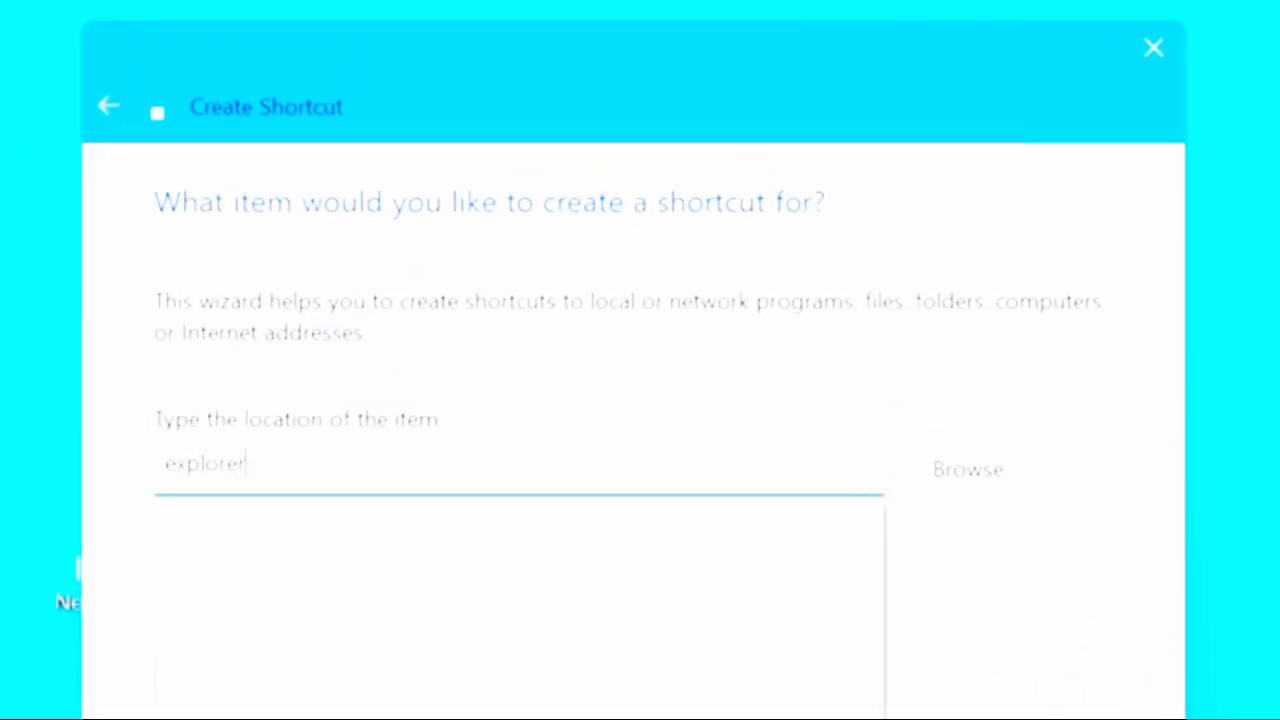
- Append shell:RecycleBinFolder from the Notepad note to the explorer command in the shortcut location
key("alt+Tab")
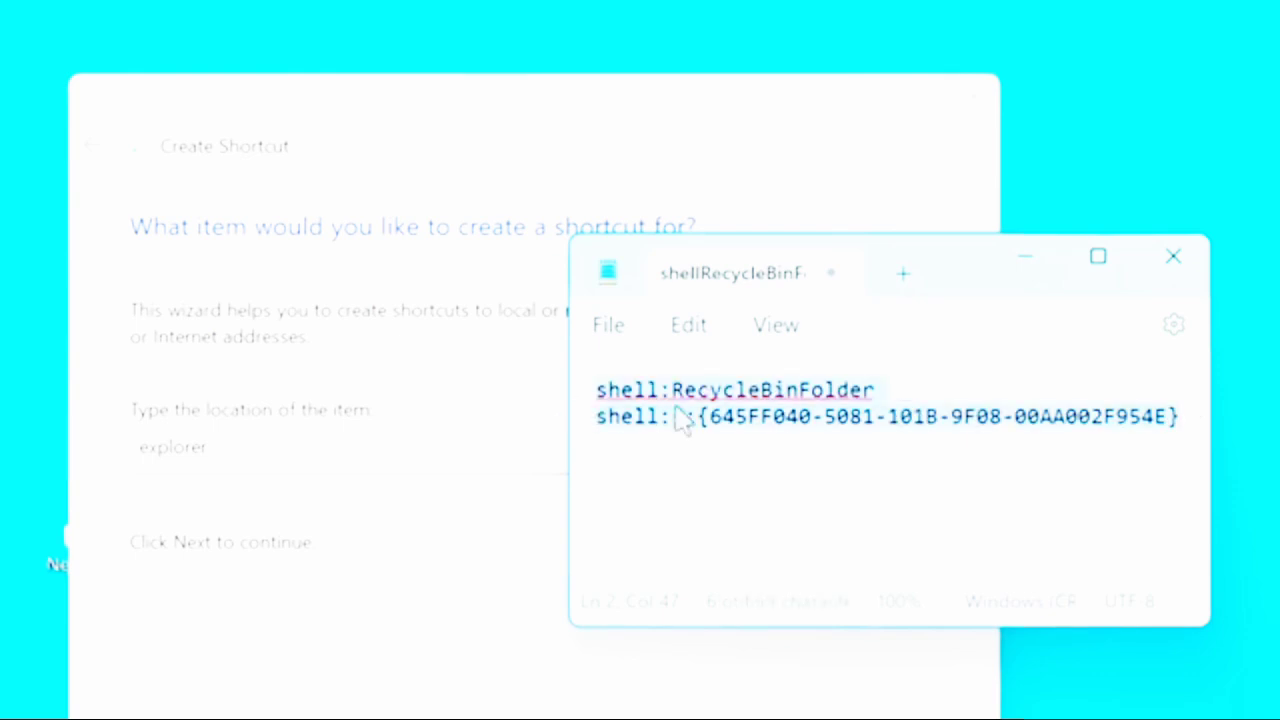
left_click_drag(1006, 391, 577, 392)
left_click(392, 451)
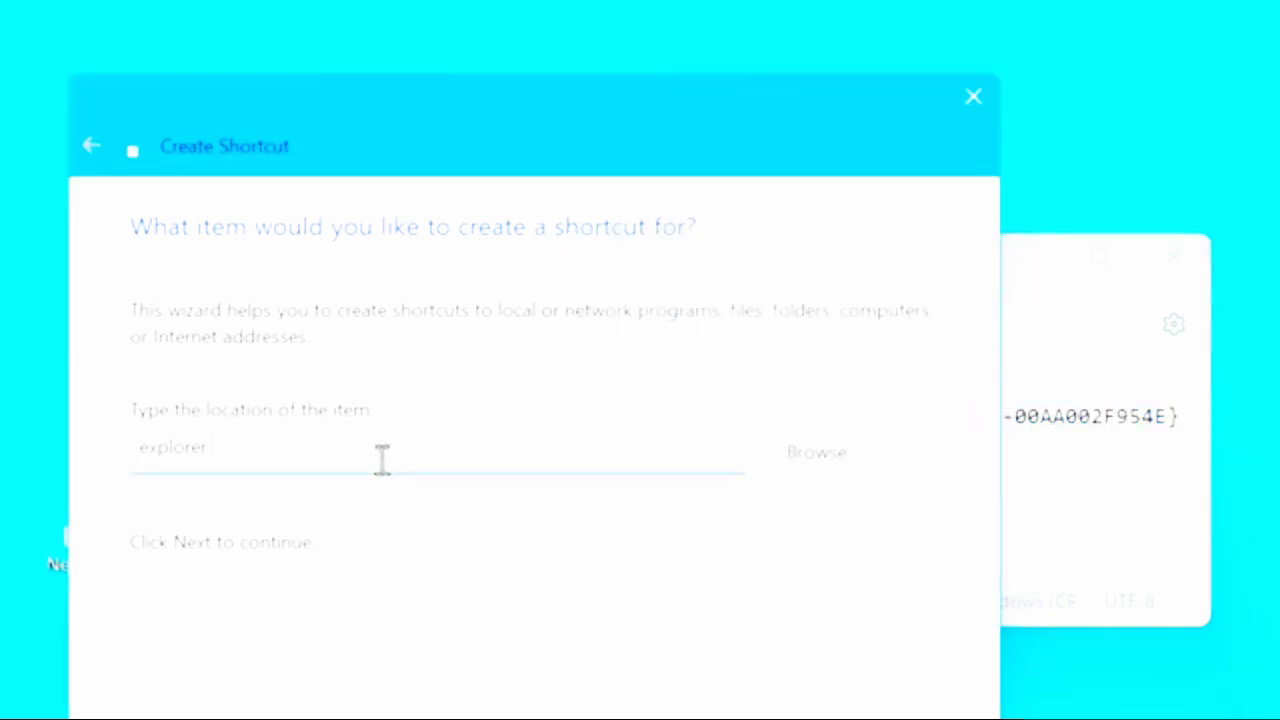
type("shell:RecycleBinFolder")
left_click_drag(1198, 425, 549, 450)
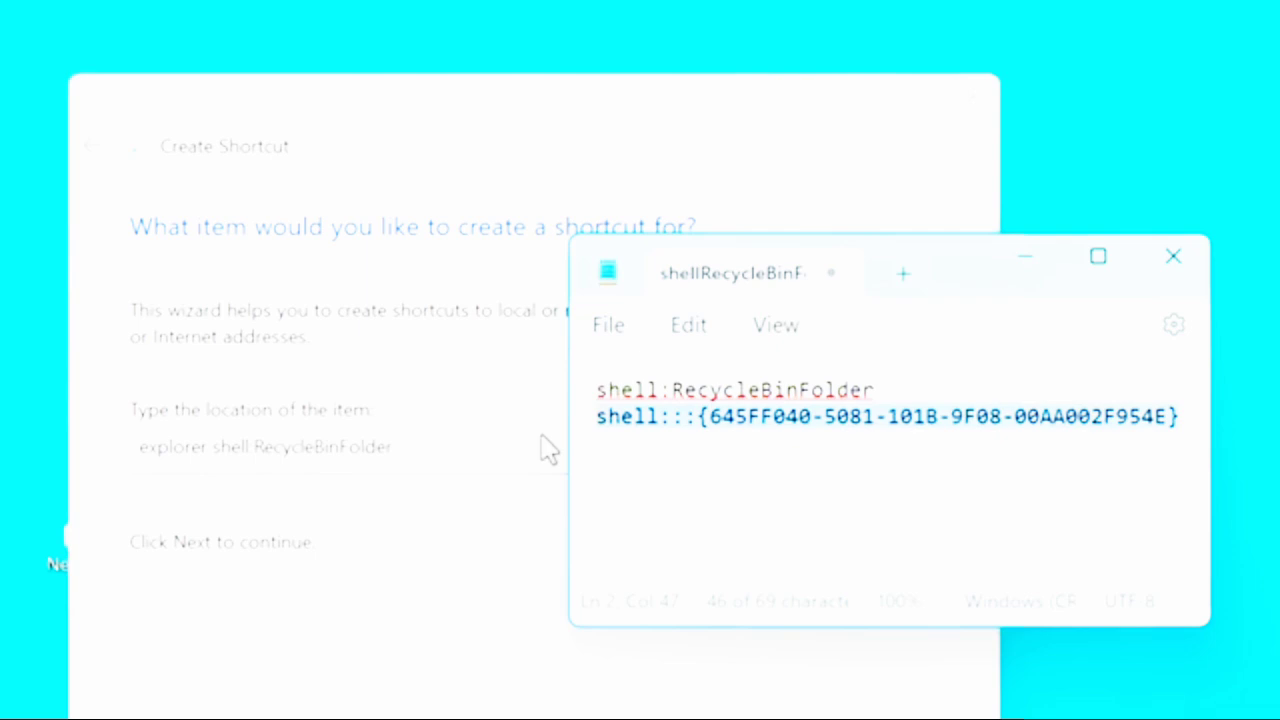
left_click_drag(437, 458, 211, 491)
key("ctrl+v")
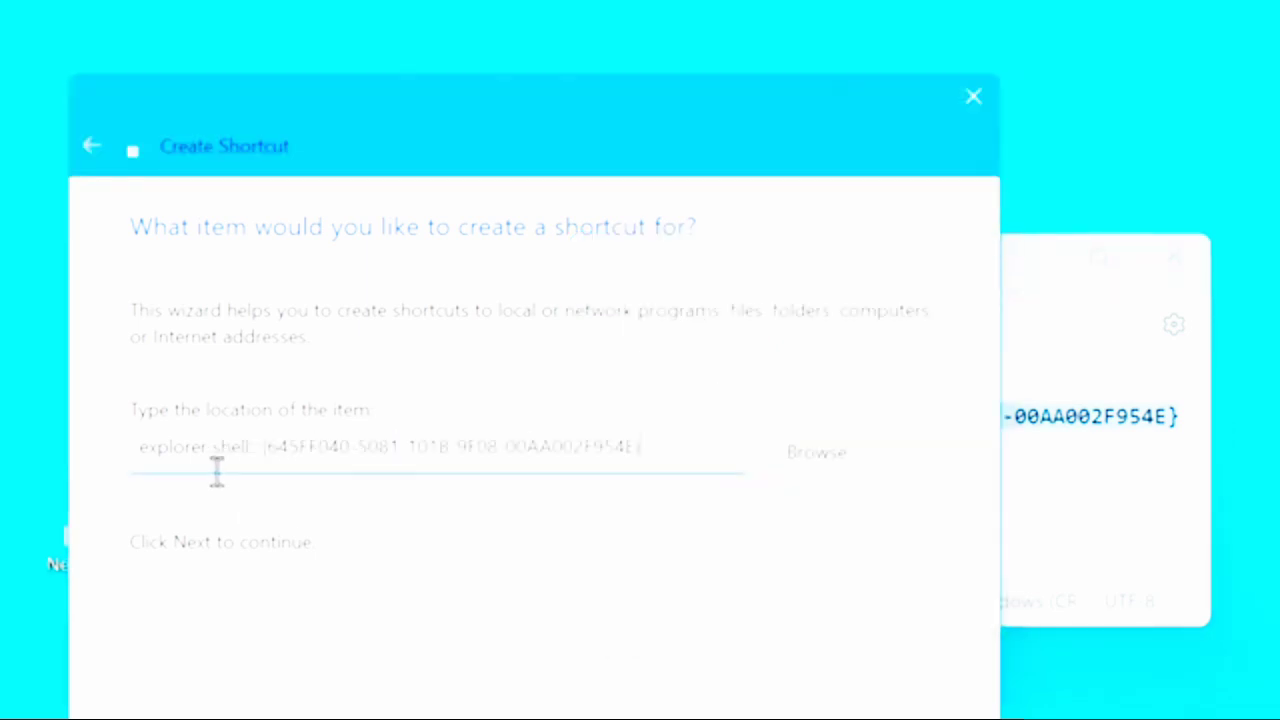
- Move the Notepad window aside and open shell:RecycleBinFolder through the Run dialog
left_click(1040, 338)
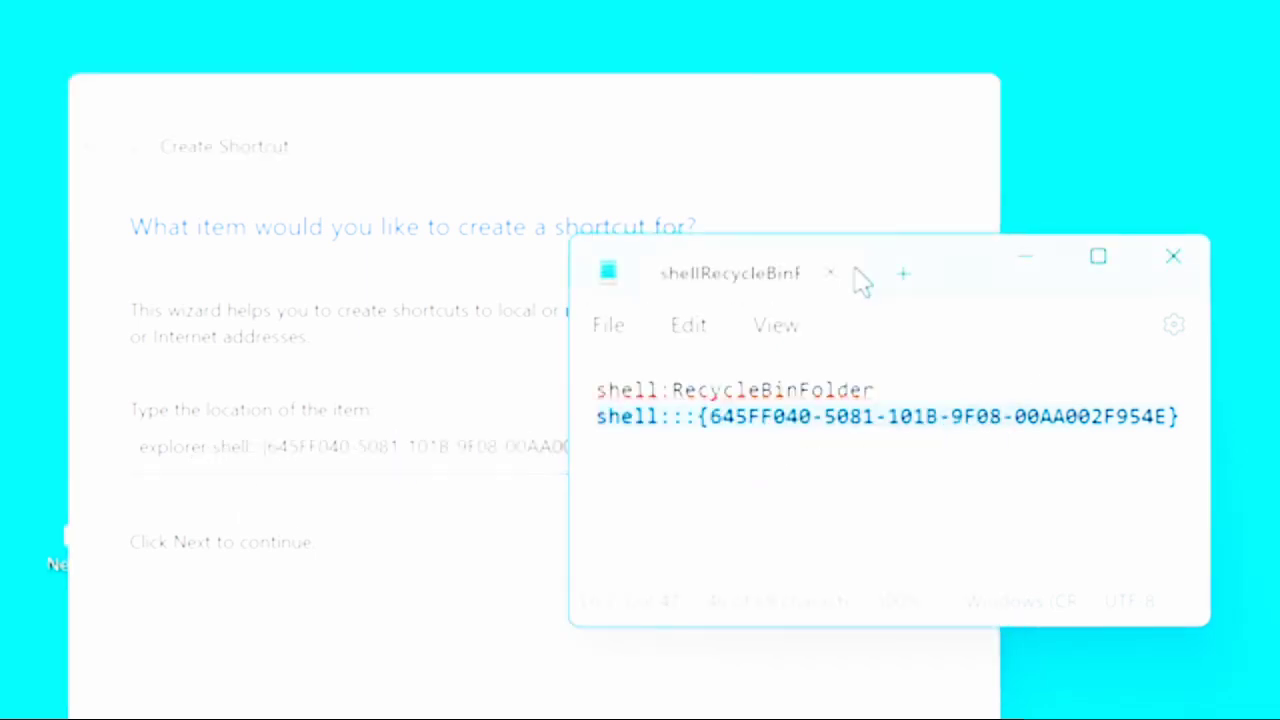
left_click_drag(857, 277, 1279, 280)
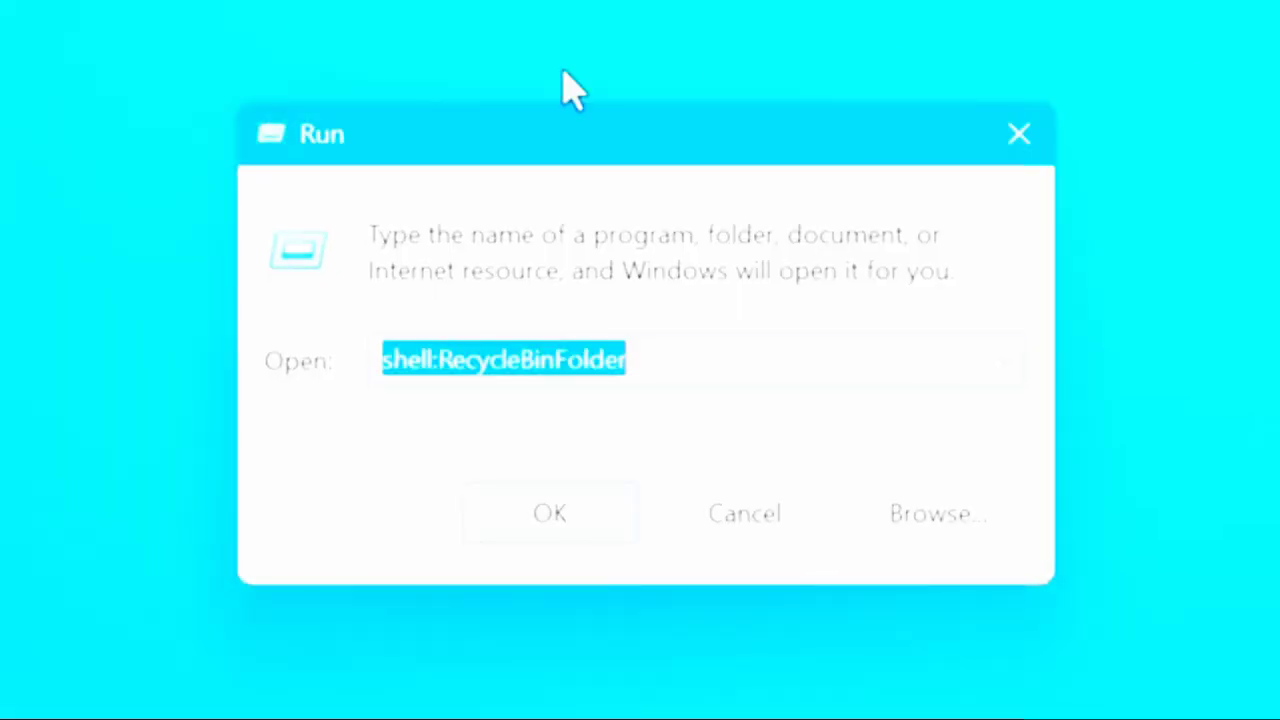
left_click(663, 360)
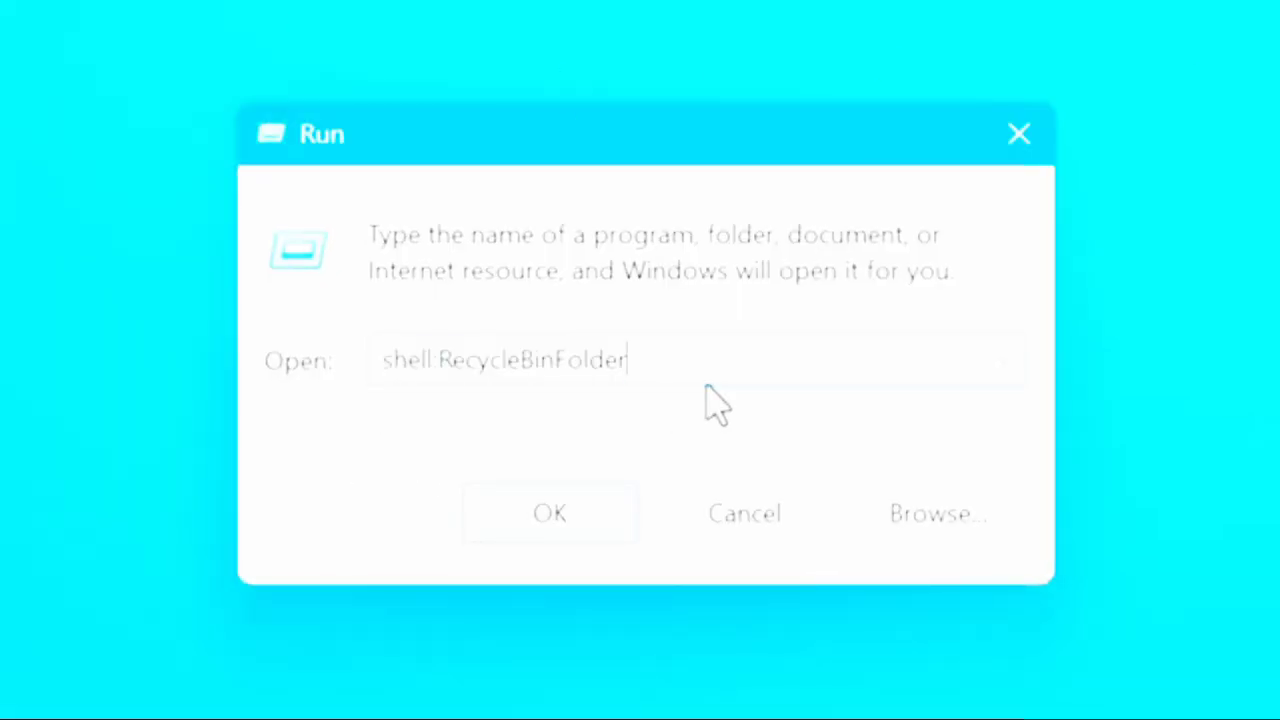
left_click(538, 525)
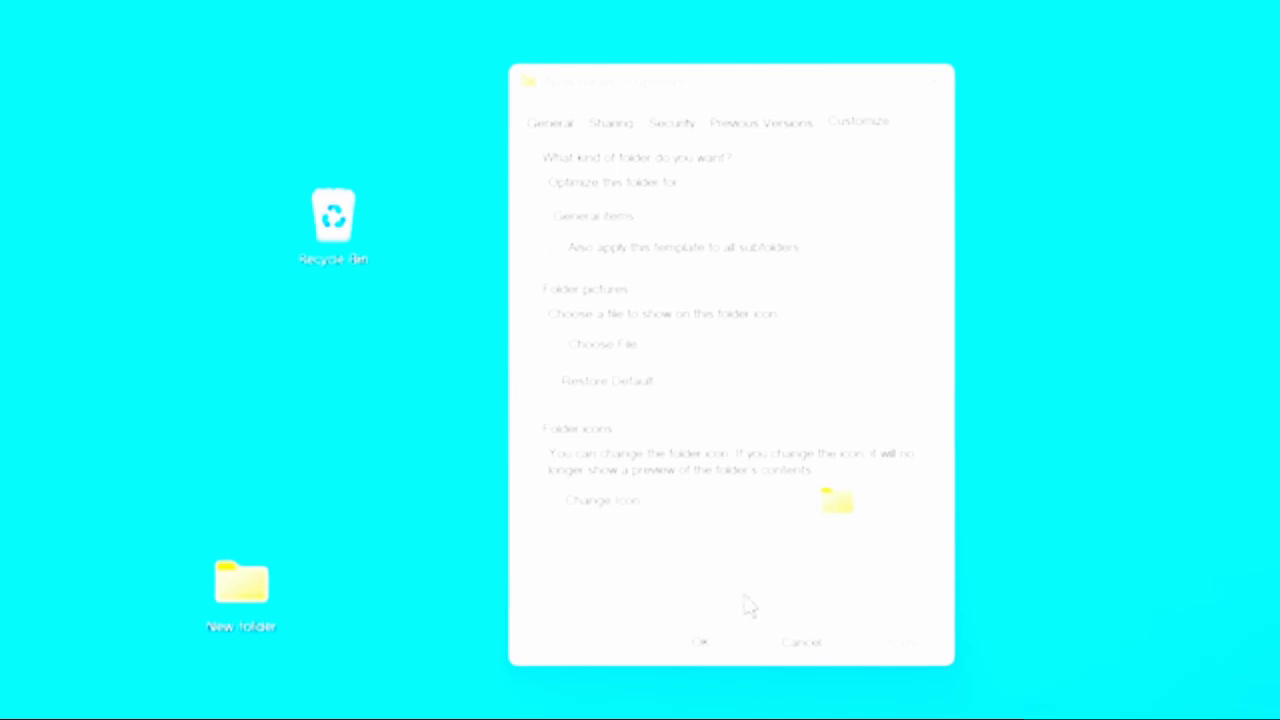
- Open the icon choices for New folder and select the old-style empty Recycle Bin icon from SHELL32.dll
left_click(615, 503)
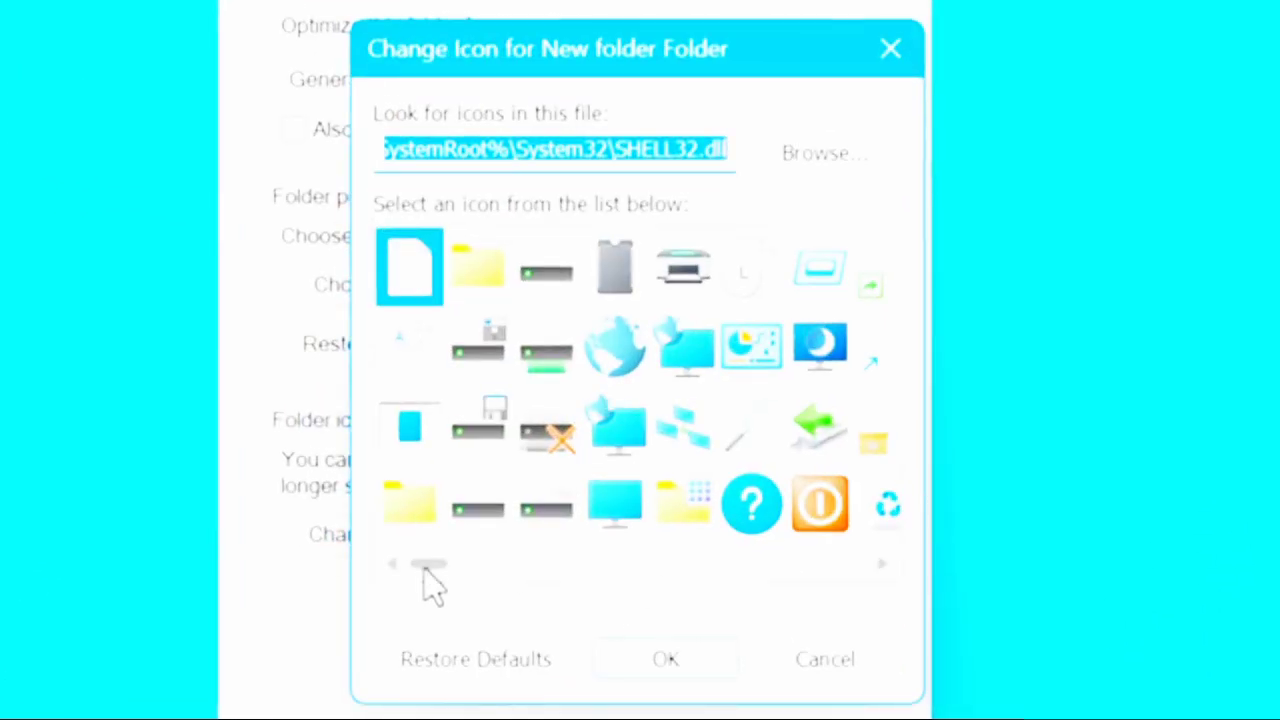
left_click_drag(424, 568, 499, 581)
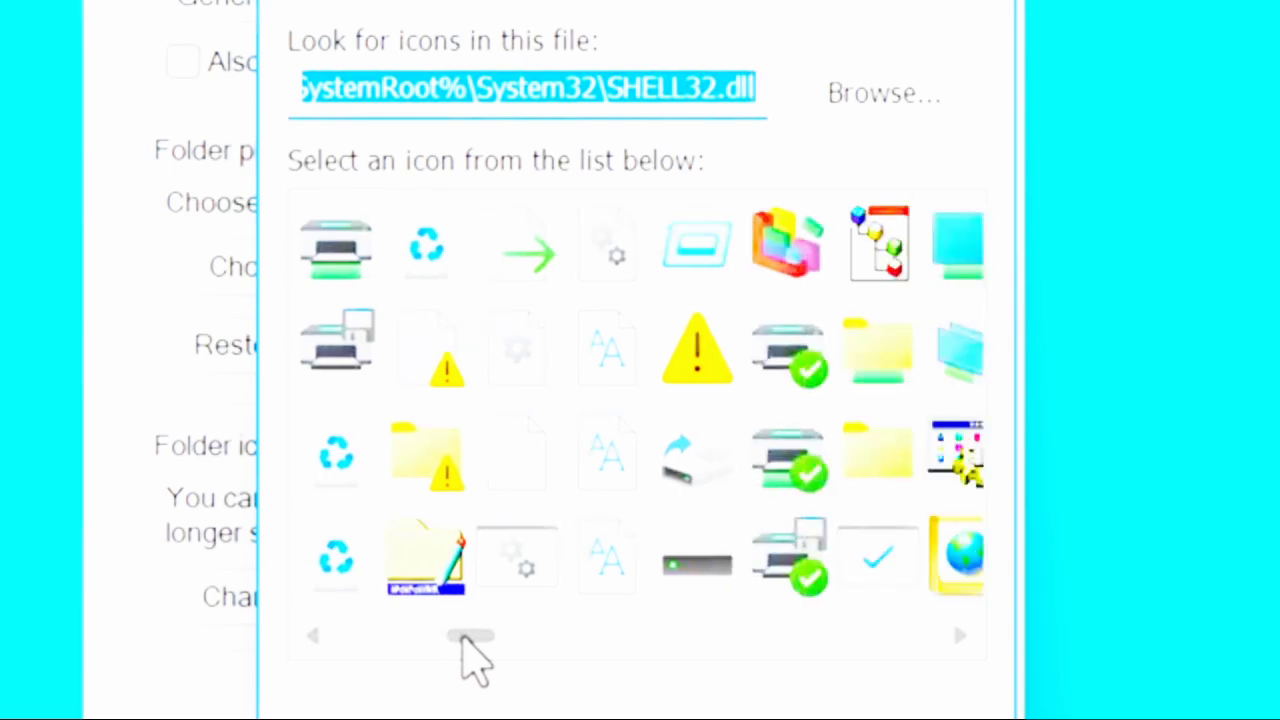
left_click_drag(475, 660, 537, 663)
left_click(422, 390)
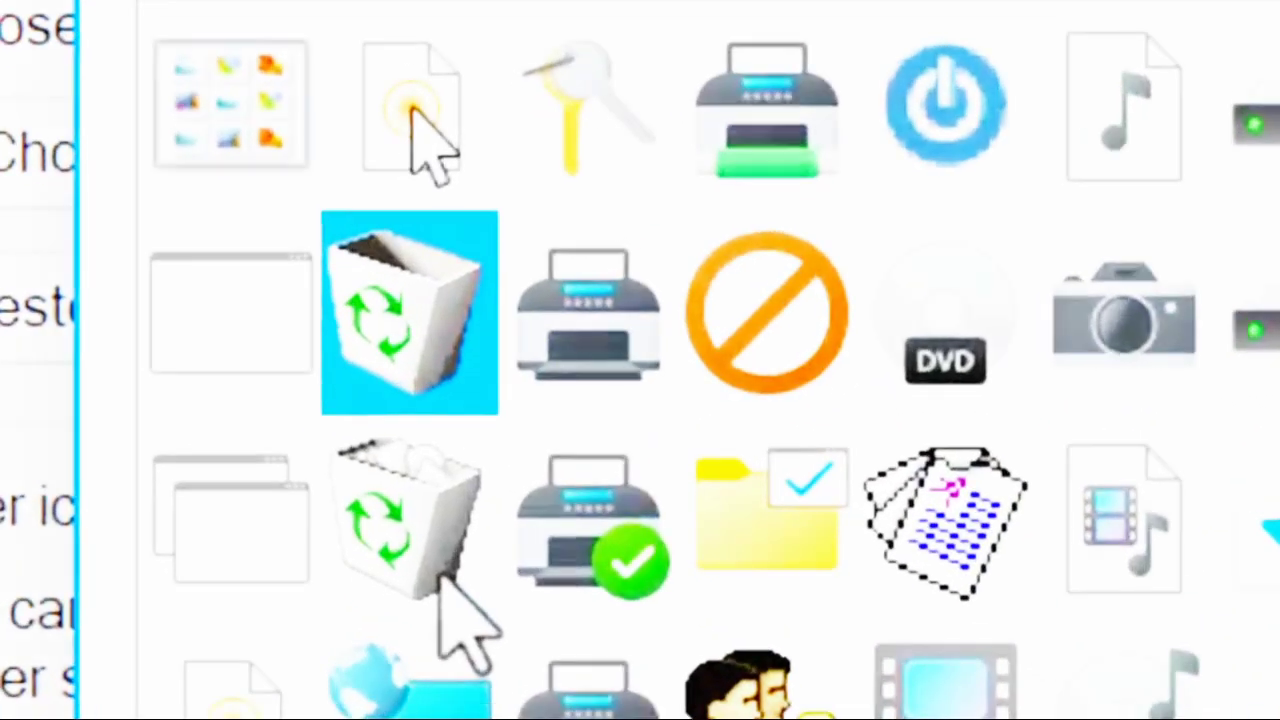
left_click(432, 410)
left_click(432, 366)
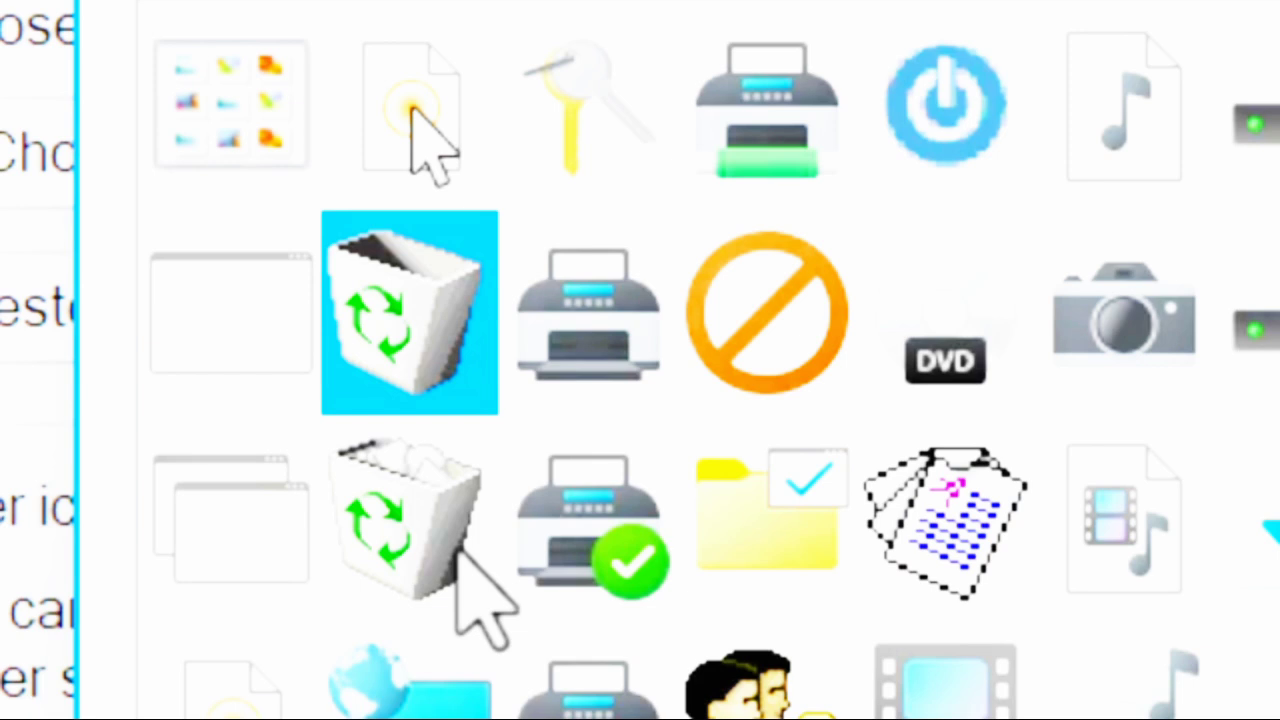
left_click(455, 550)
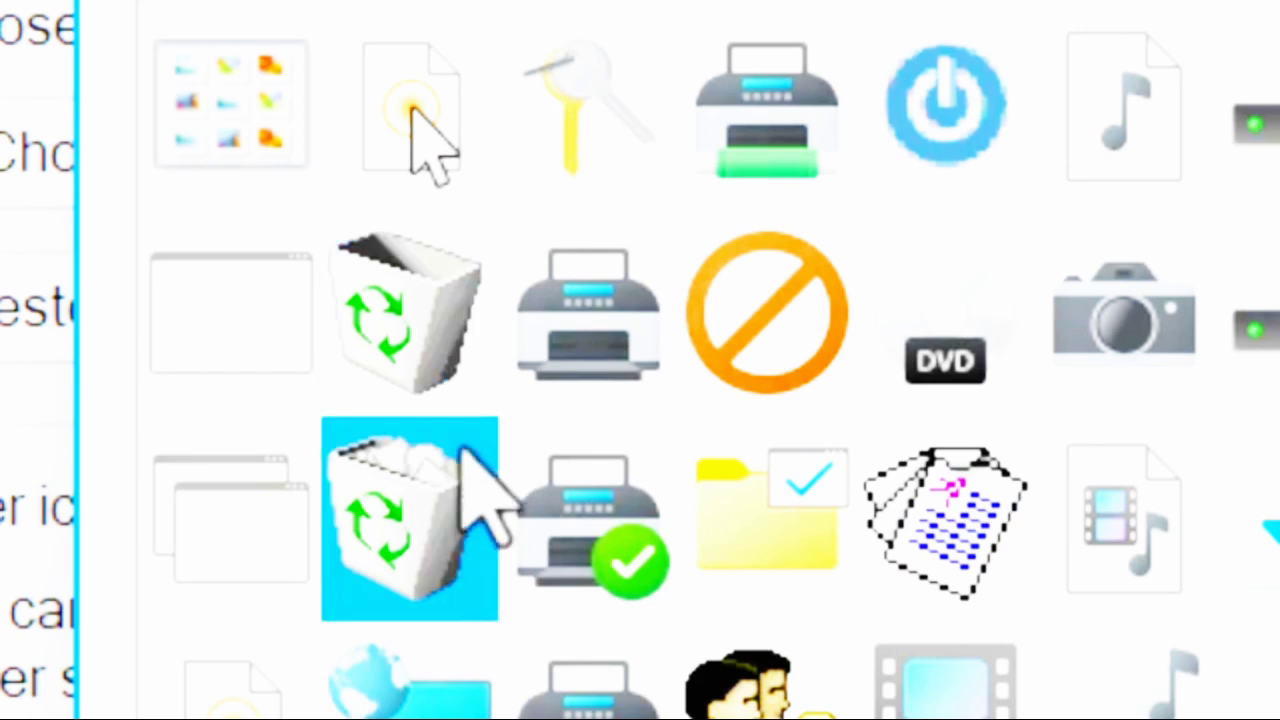
left_click(455, 374)
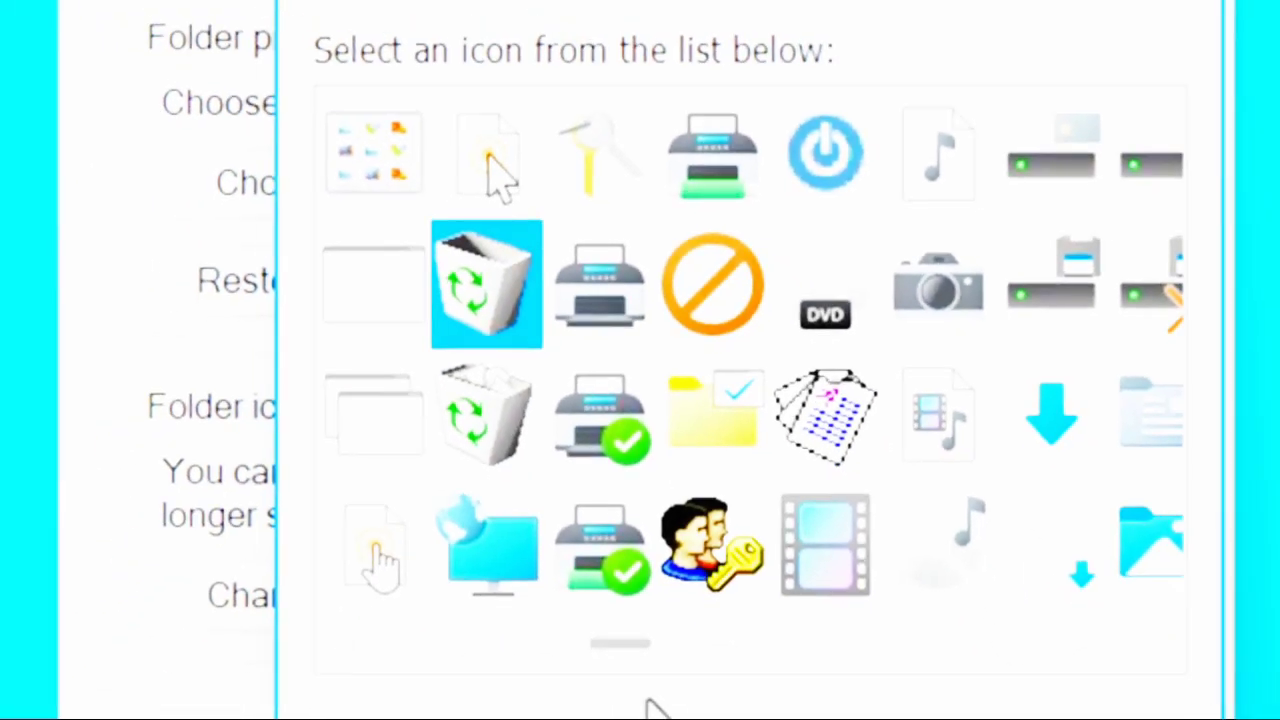